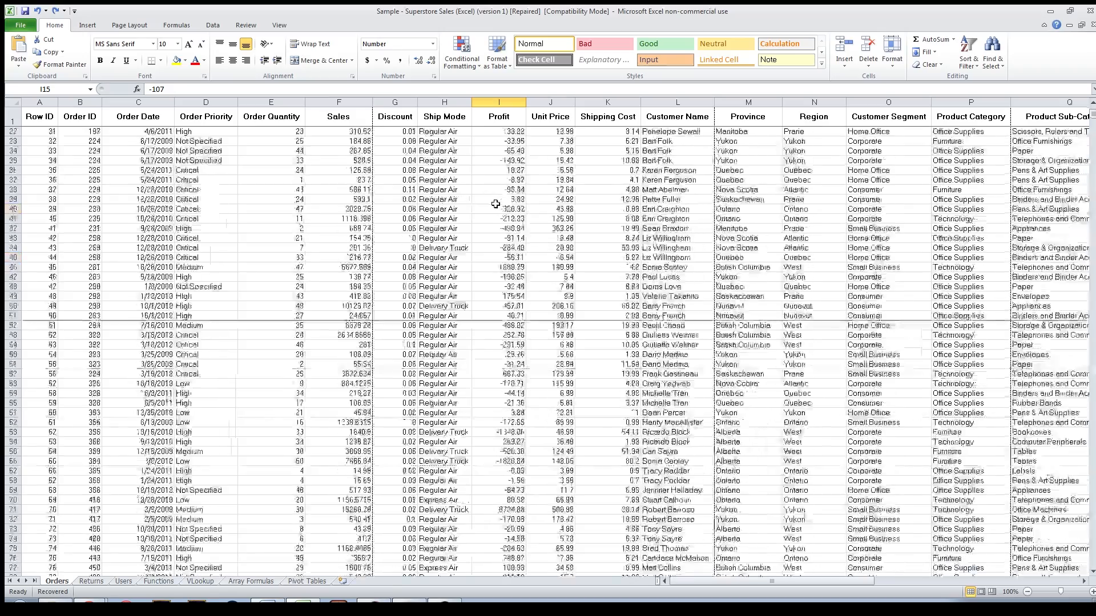
# Step: Select all the Profit values from cell I2 down to the last data row, leaving out the header
pyautogui.scroll(3, 497, 202)
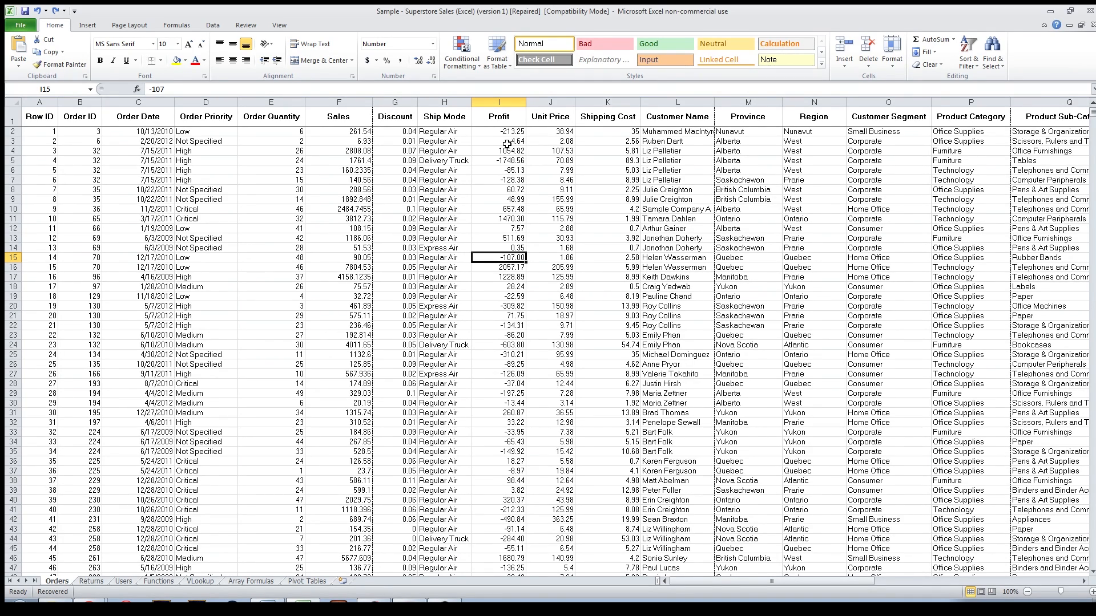
pyautogui.click(508, 102)
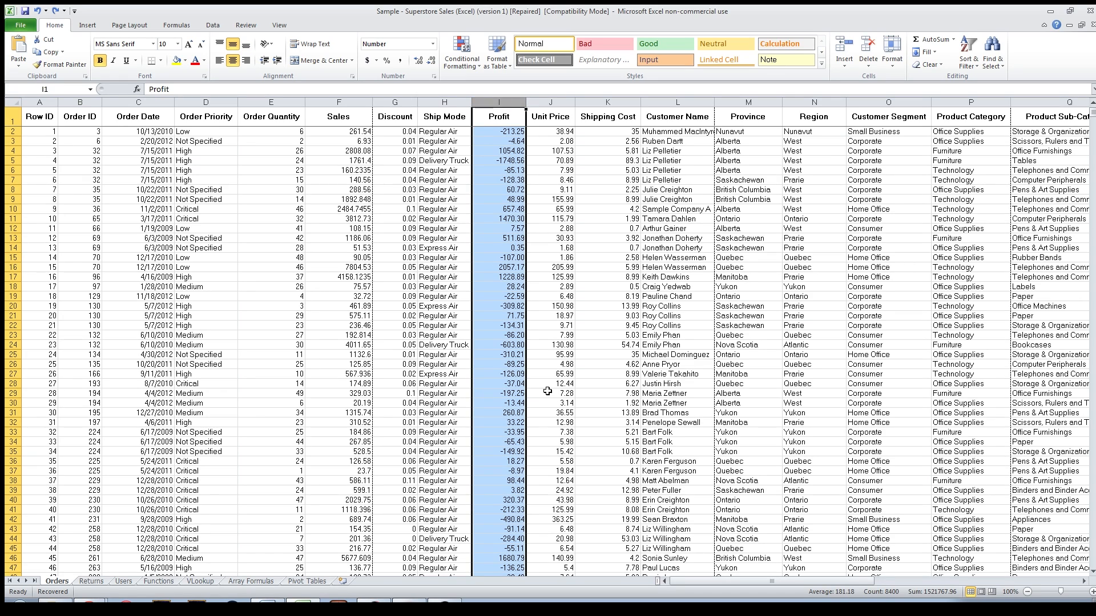
pyautogui.click(494, 130)
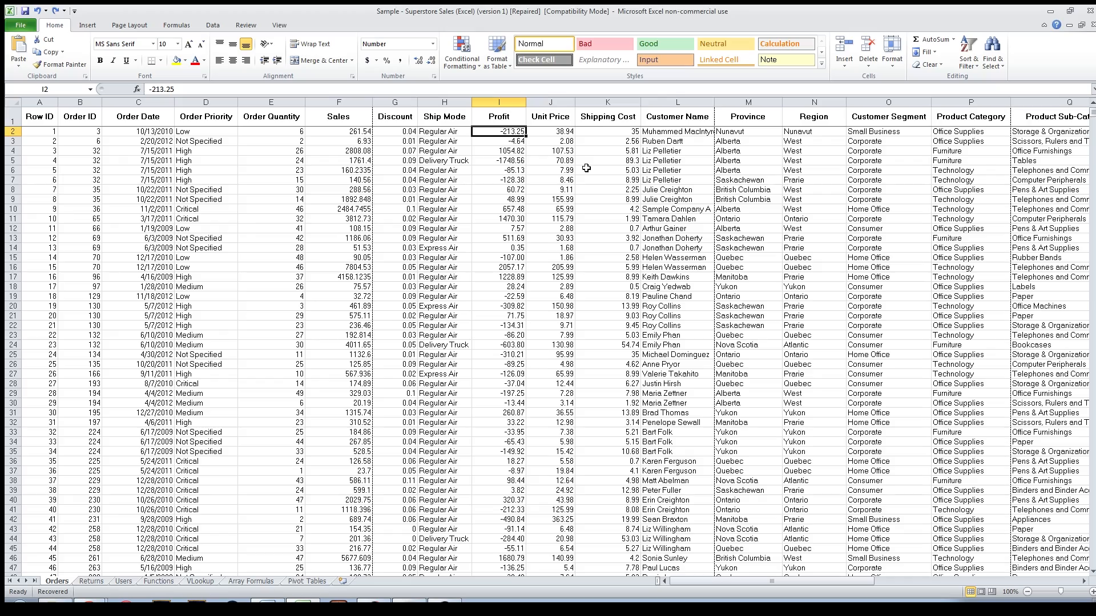
pyautogui.hotkey('ctrl', 'shift', 'Down')
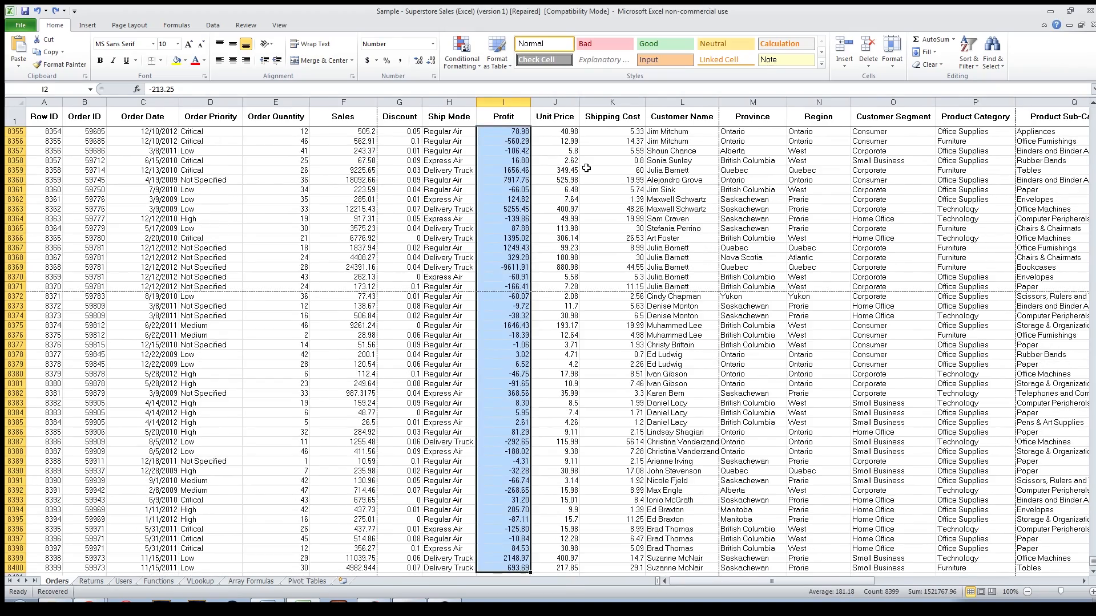
pyautogui.scroll(8, 834, 291)
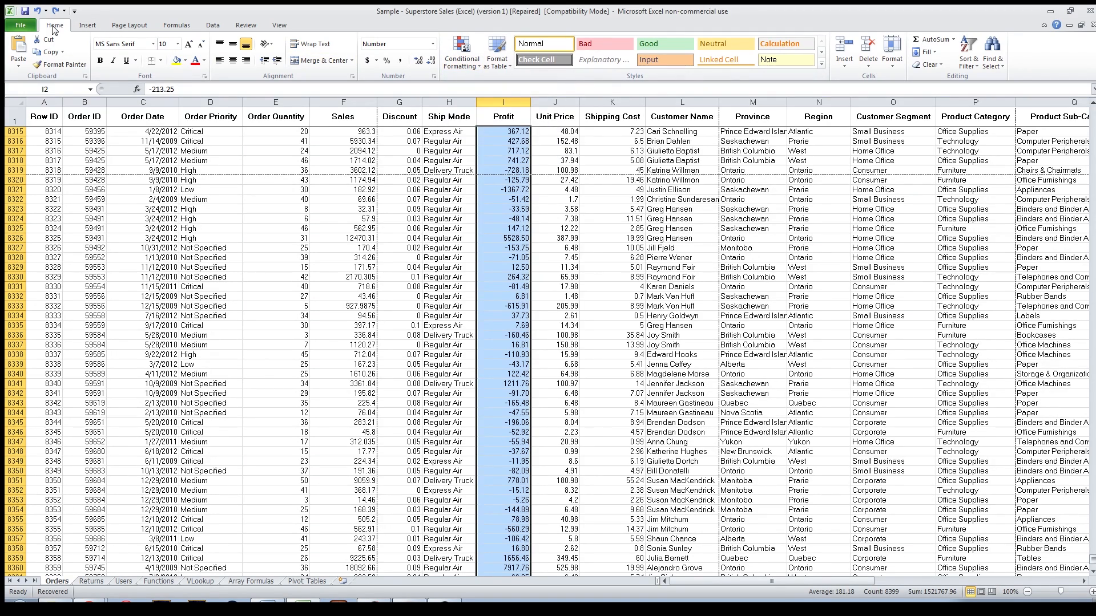
# Step: Add a Greater Than conditional formatting rule to the selected Profit values for 0, using Green Fill with Dark Green Text
pyautogui.click(460, 55)
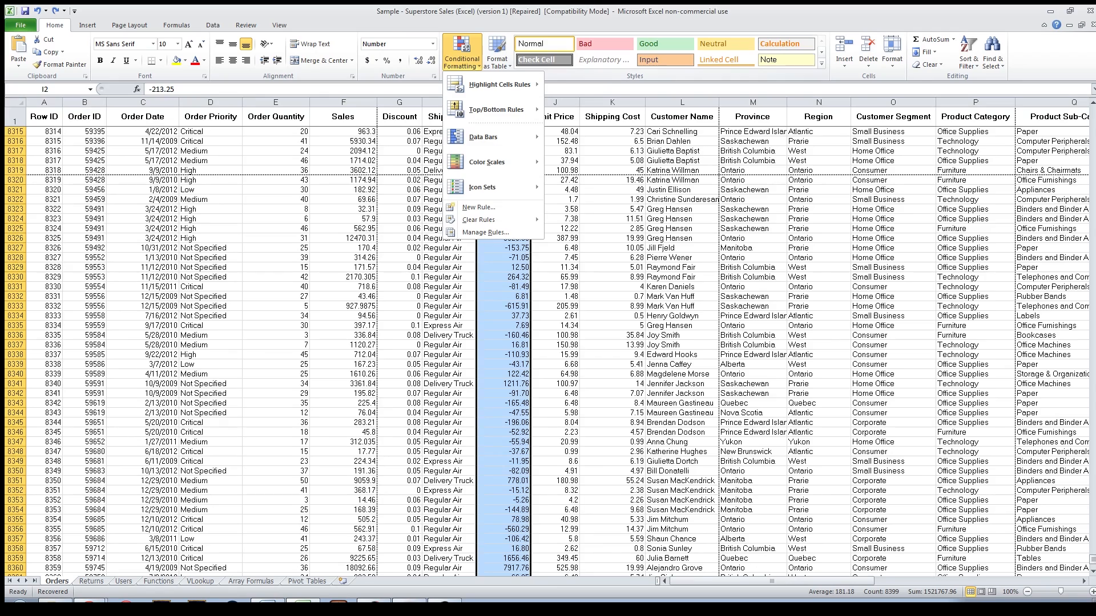
pyautogui.moveTo(497, 84)
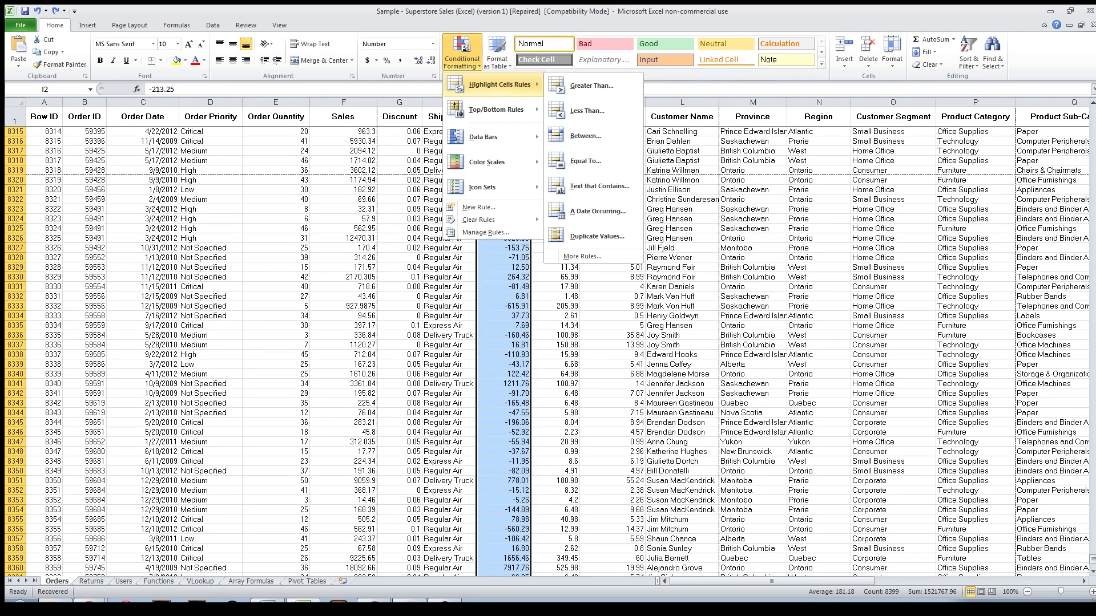
pyautogui.moveTo(486, 162)
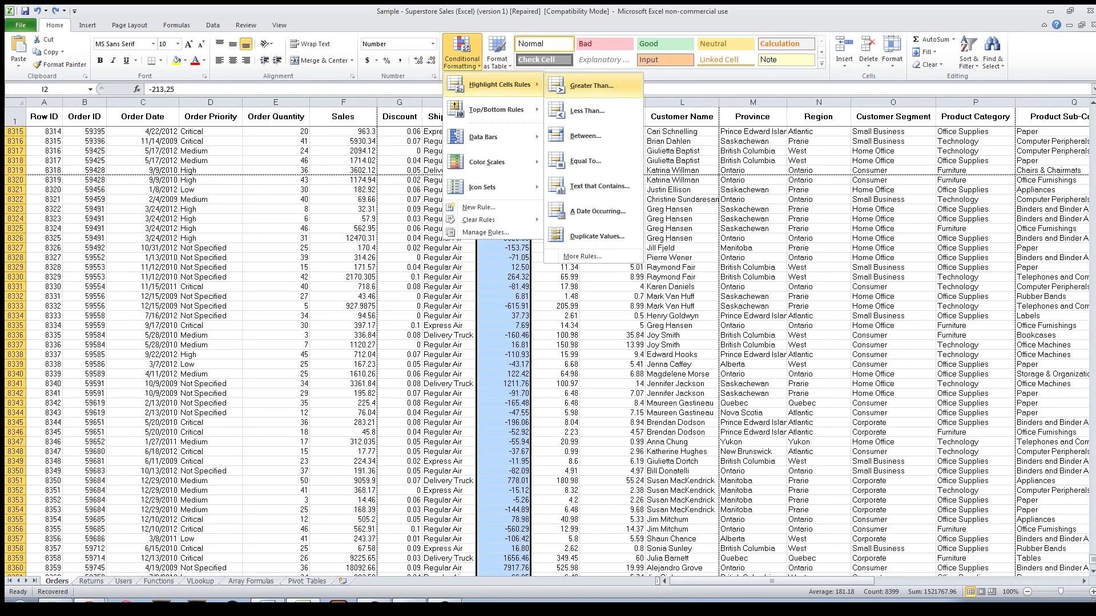
pyautogui.click(592, 85)
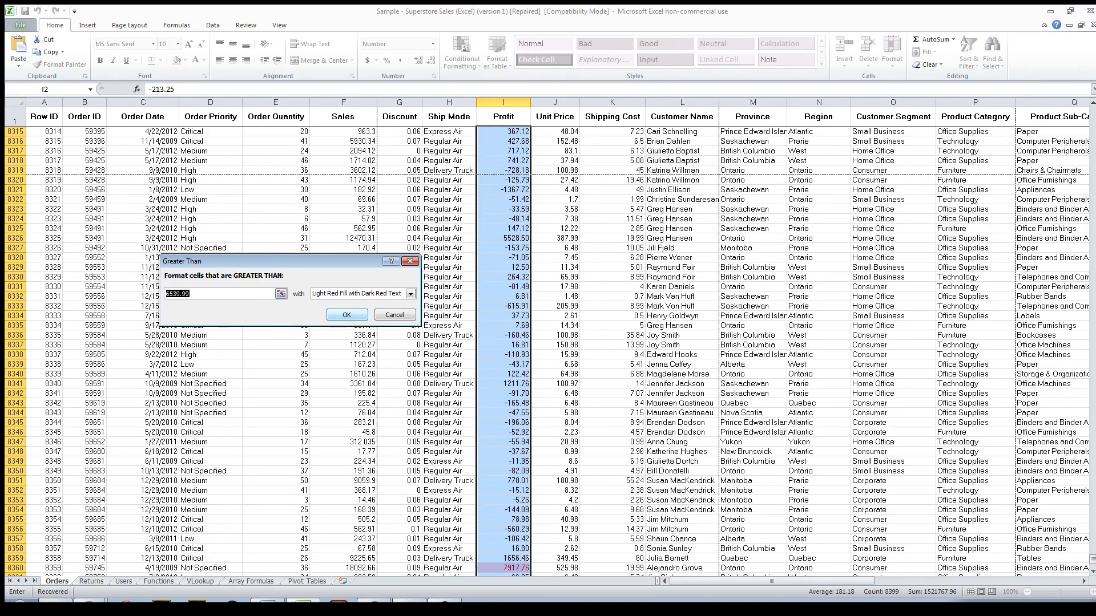
pyautogui.write('0')
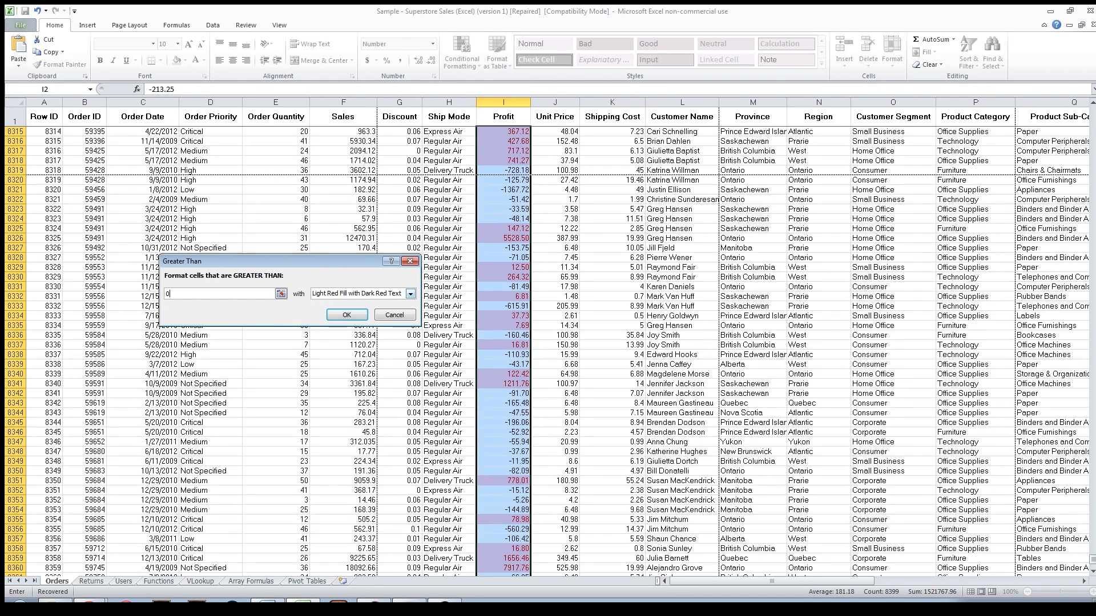
pyautogui.click(410, 294)
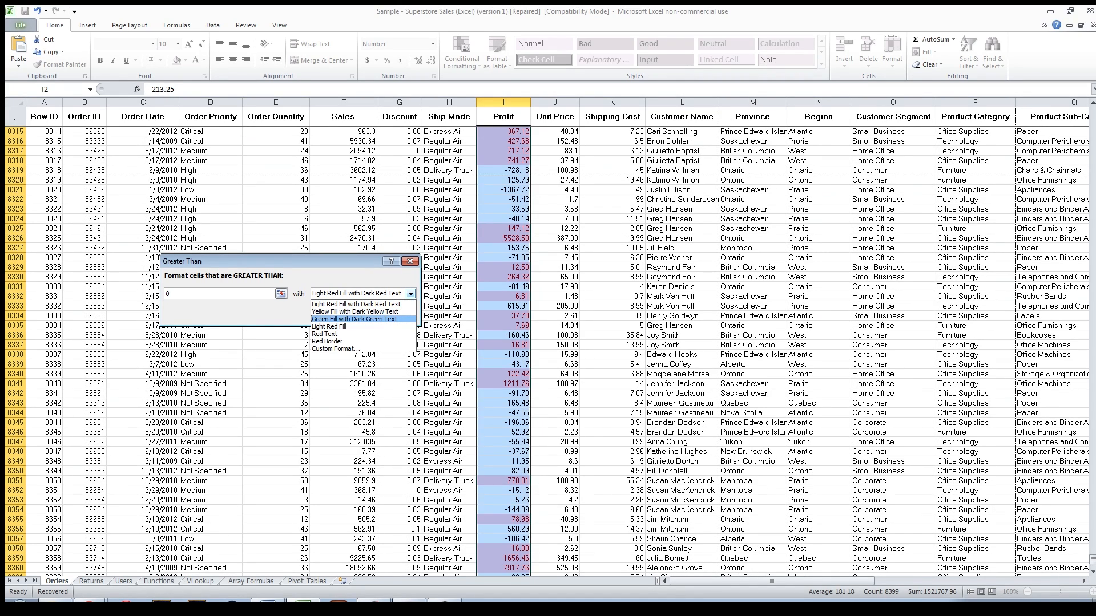
pyautogui.click(364, 319)
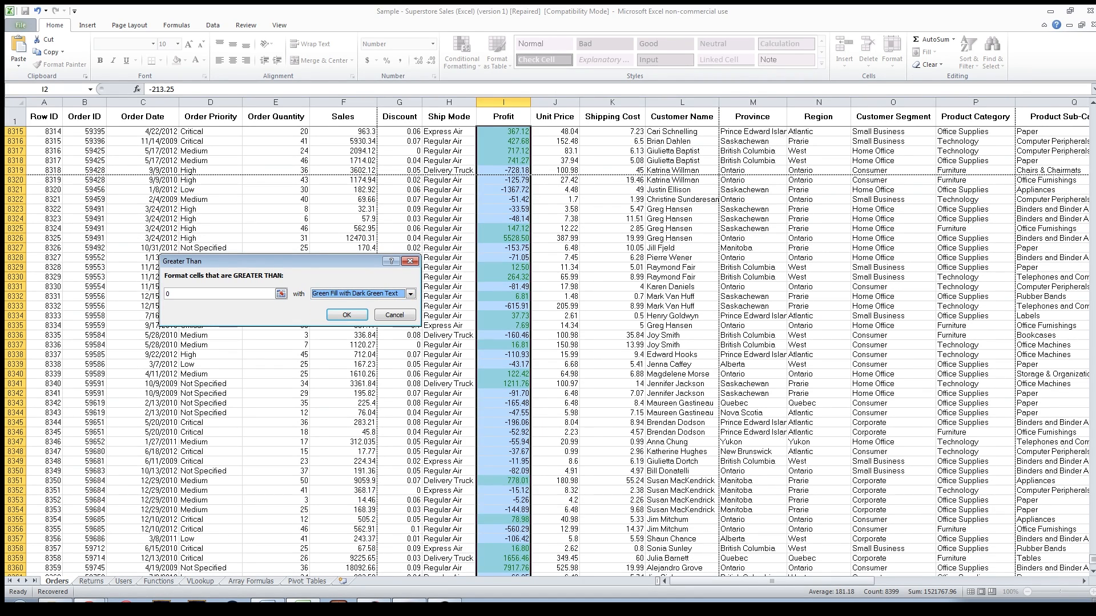
pyautogui.click(347, 315)
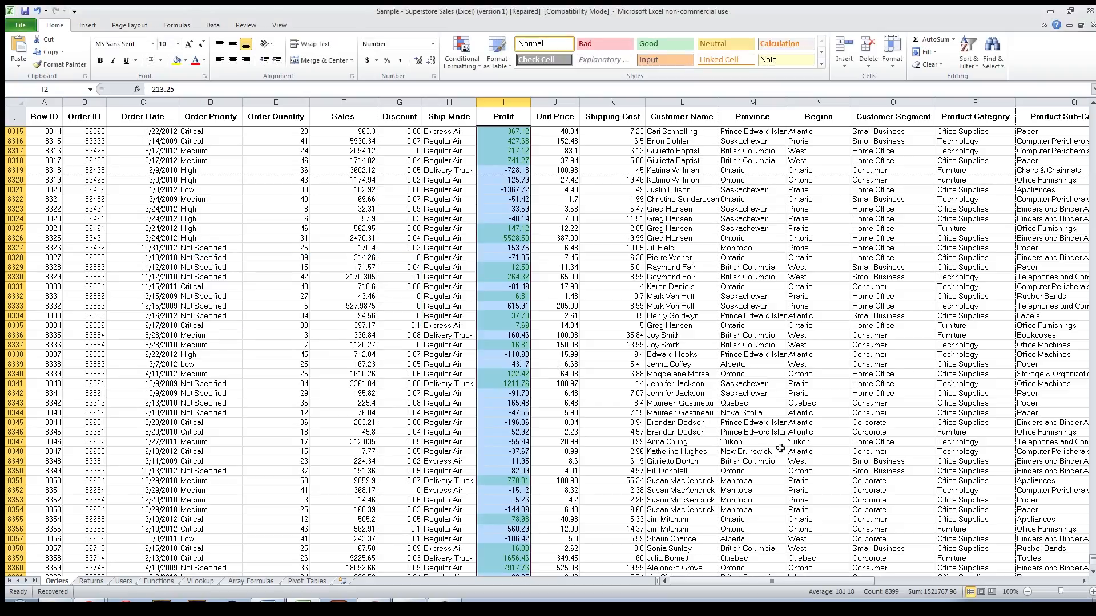
# Step: Review the green highlighting of positive values in the Profit column and return to the first data rows
pyautogui.click(492, 305)
pyautogui.scroll(7, 499, 497)
pyautogui.scroll(20, 499, 497)
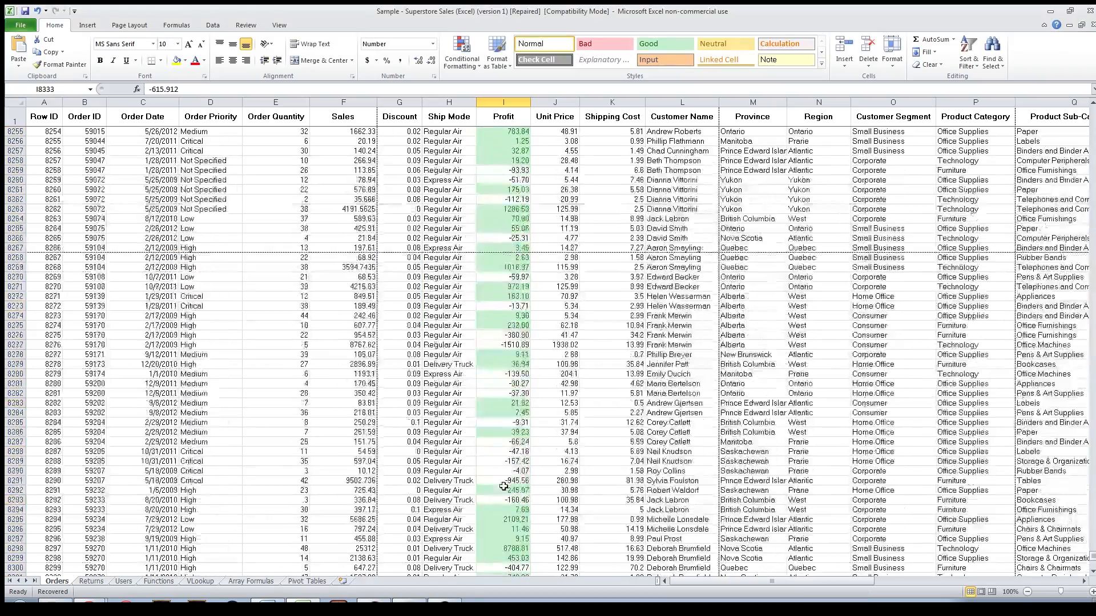
pyautogui.scroll(12, 516, 354)
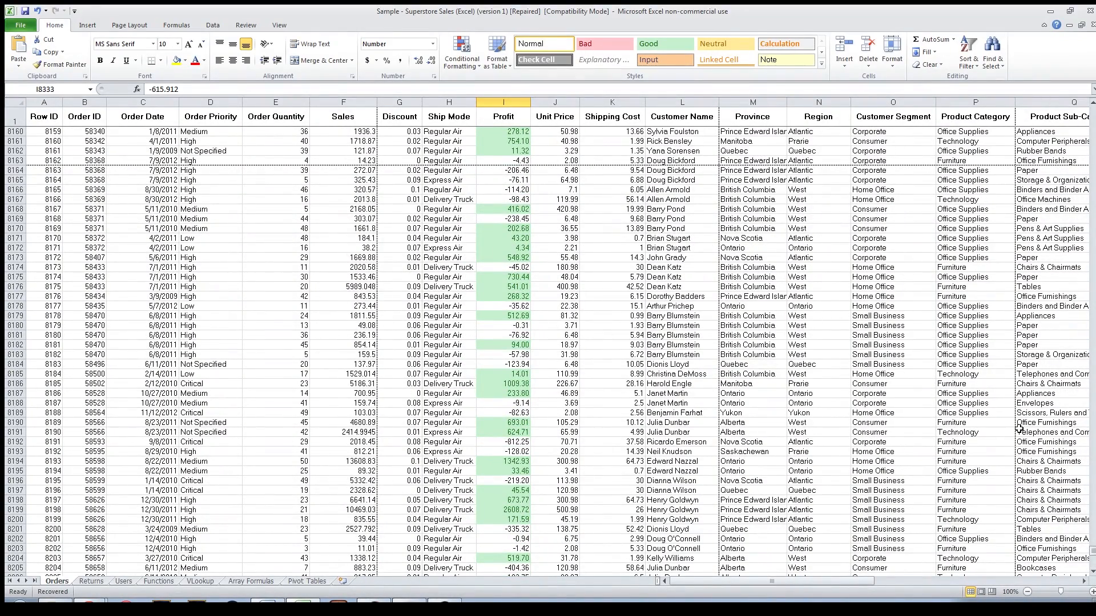
pyautogui.click(514, 374)
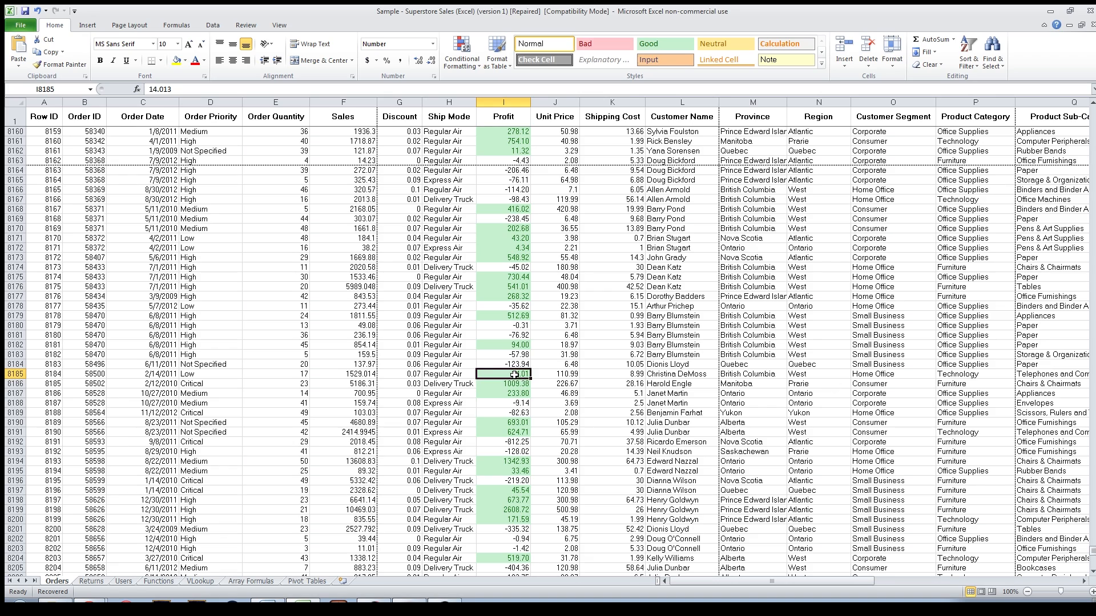
pyautogui.hotkey('ctrl', 'Up')
pyautogui.scroll(3, 527, 366)
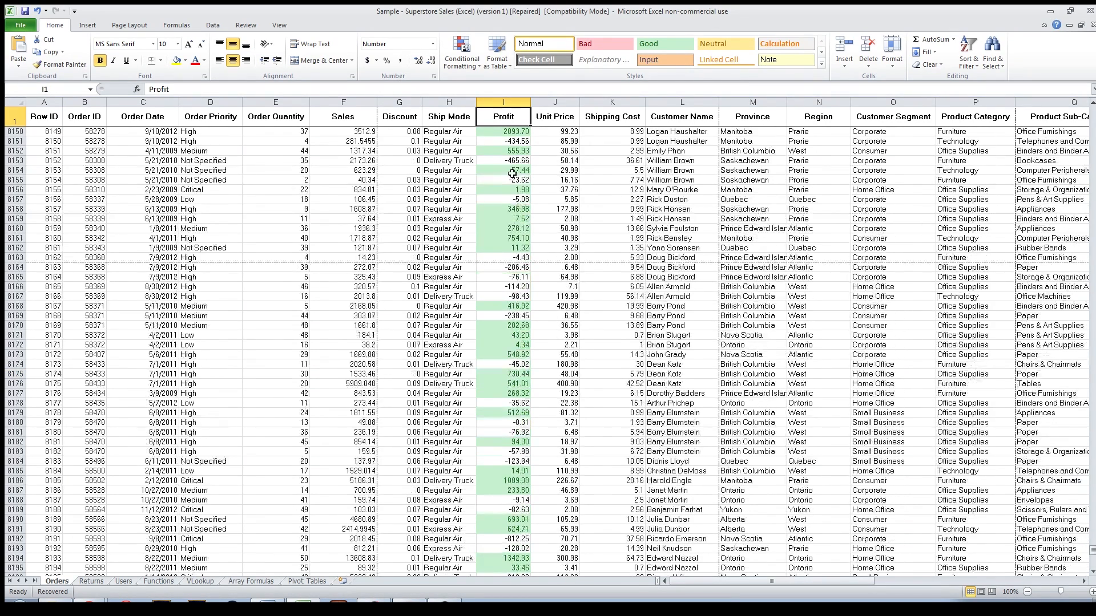
pyautogui.click(515, 177)
pyautogui.hotkey('ctrl', 'Up')
pyautogui.moveTo(1090, 549); pyautogui.dragTo(1090, 114)
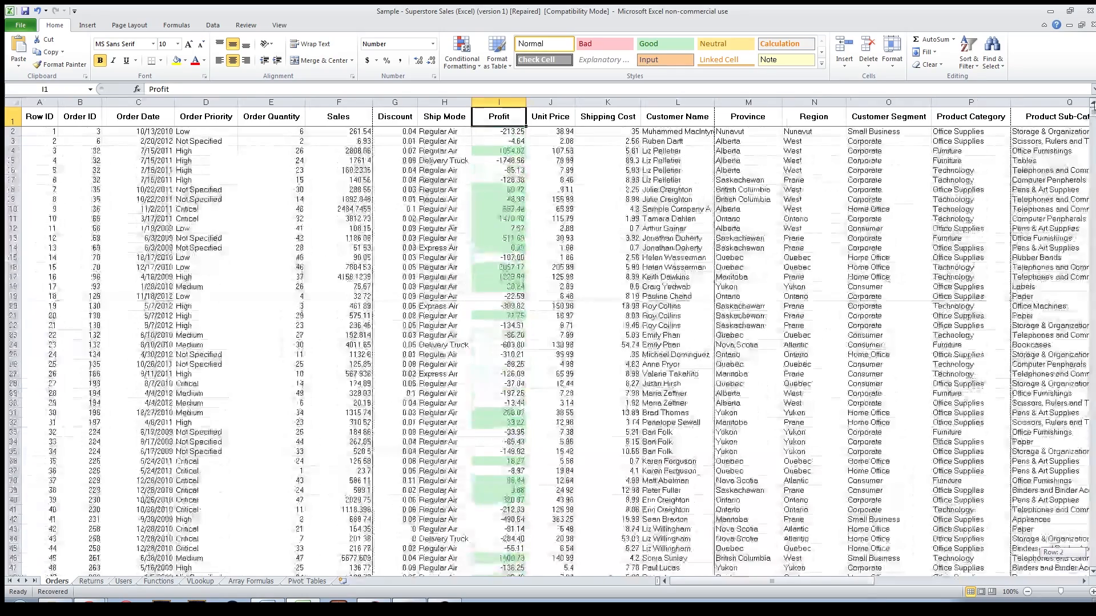
# Step: Format all Profit values from I2 downward that are less than 0 with Light Red Fill with Dark Red Text
pyautogui.click(493, 130)
pyautogui.hotkey('ctrl', 'shift', 'Down')
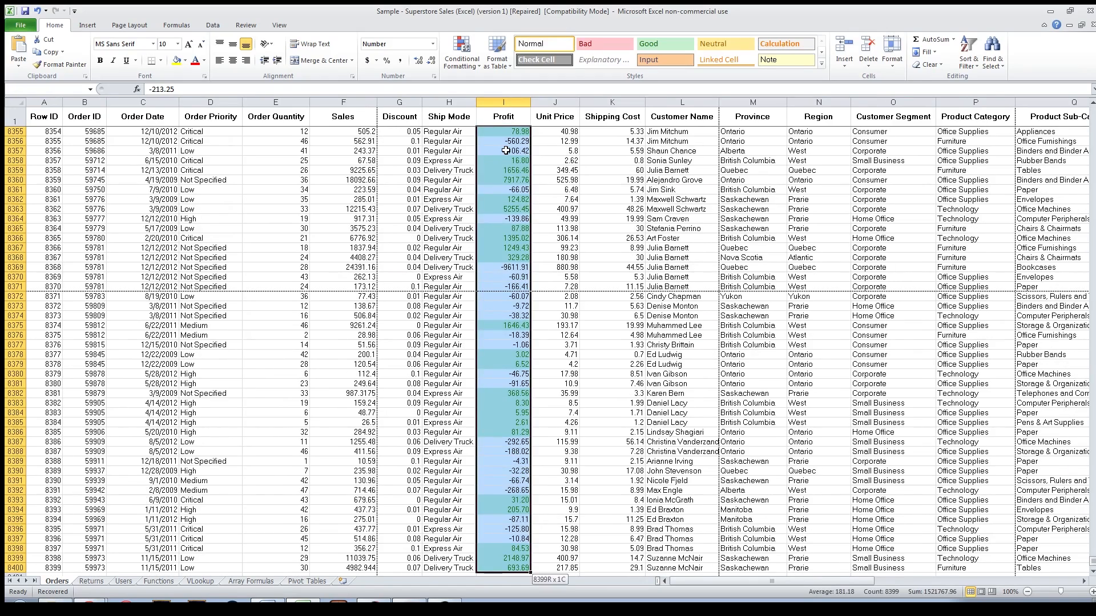
pyautogui.click(462, 57)
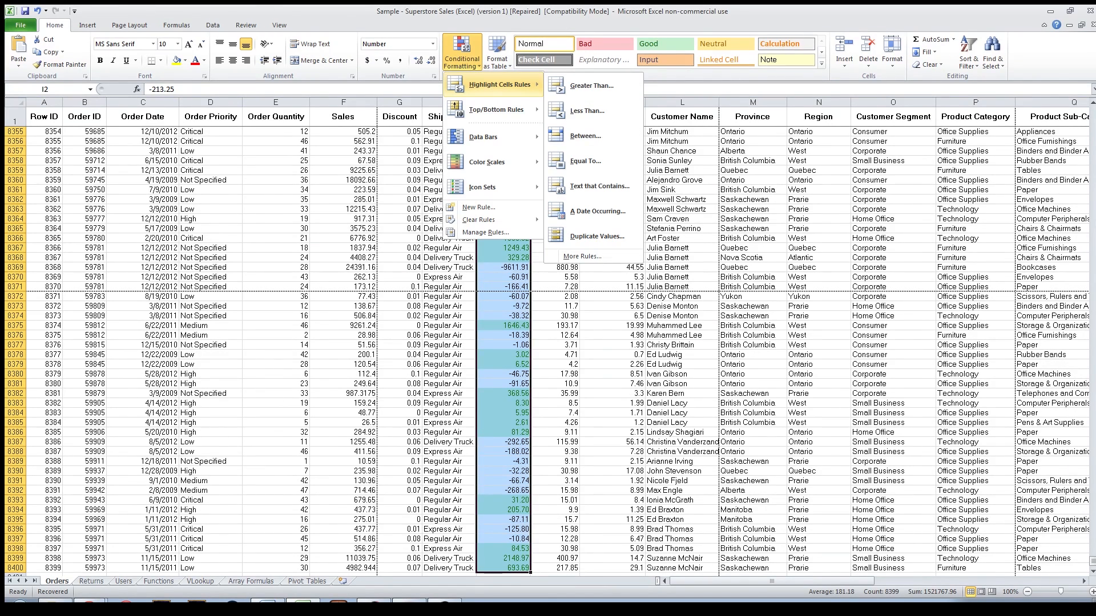
pyautogui.click(587, 111)
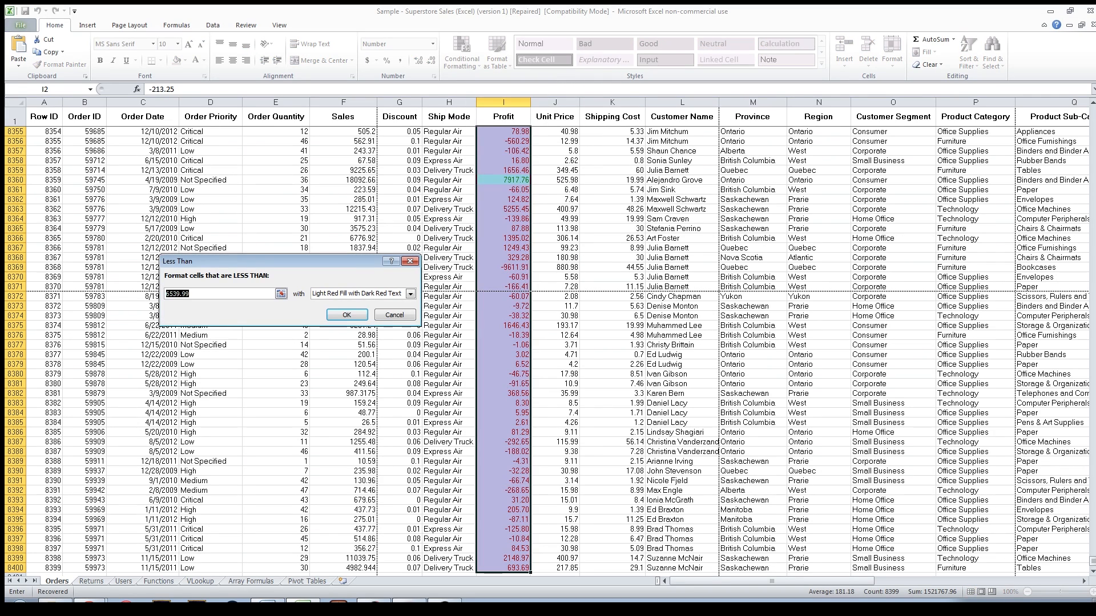
pyautogui.write('0')
pyautogui.click(410, 293)
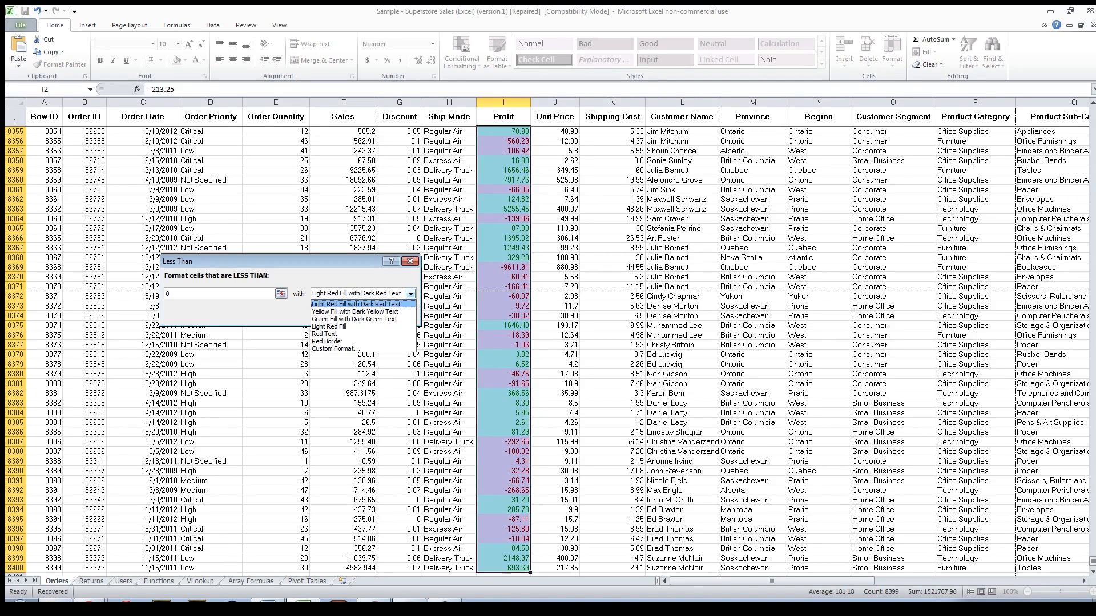
pyautogui.click(356, 304)
pyautogui.click(346, 315)
pyautogui.click(568, 373)
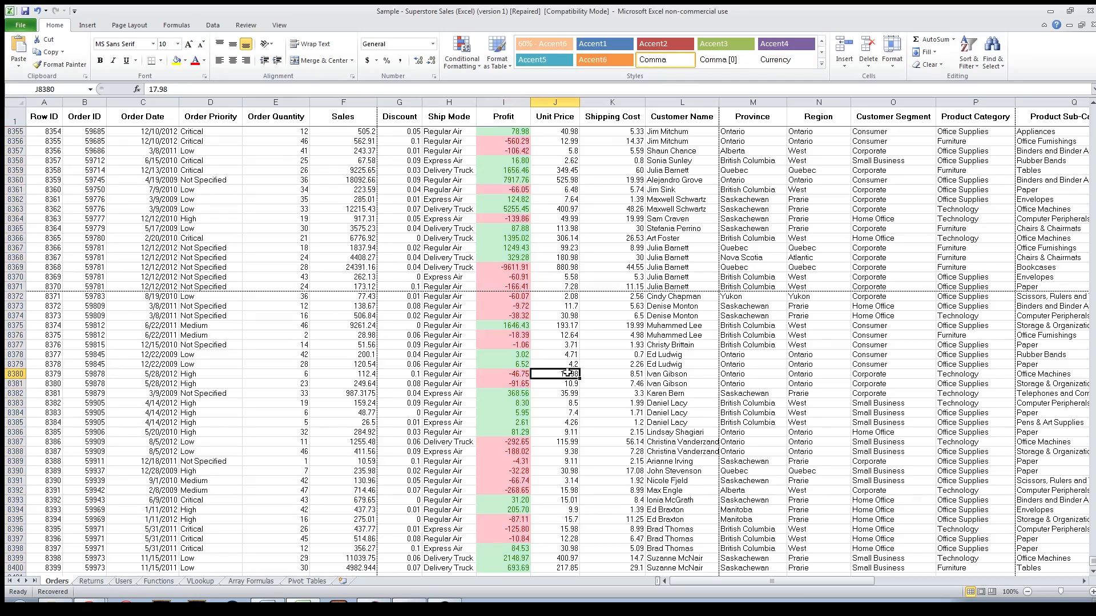
# Step: Examine the red and green highlighting along the Profit column from the last rows back up to the first row
pyautogui.scroll(17, 524, 358)
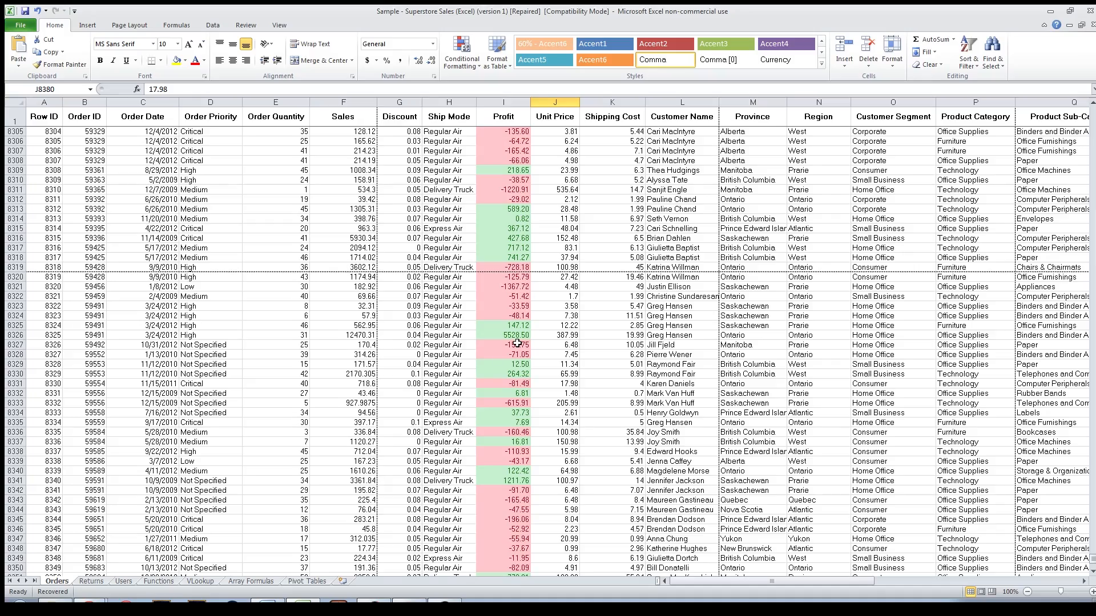
pyautogui.scroll(3, 489, 294)
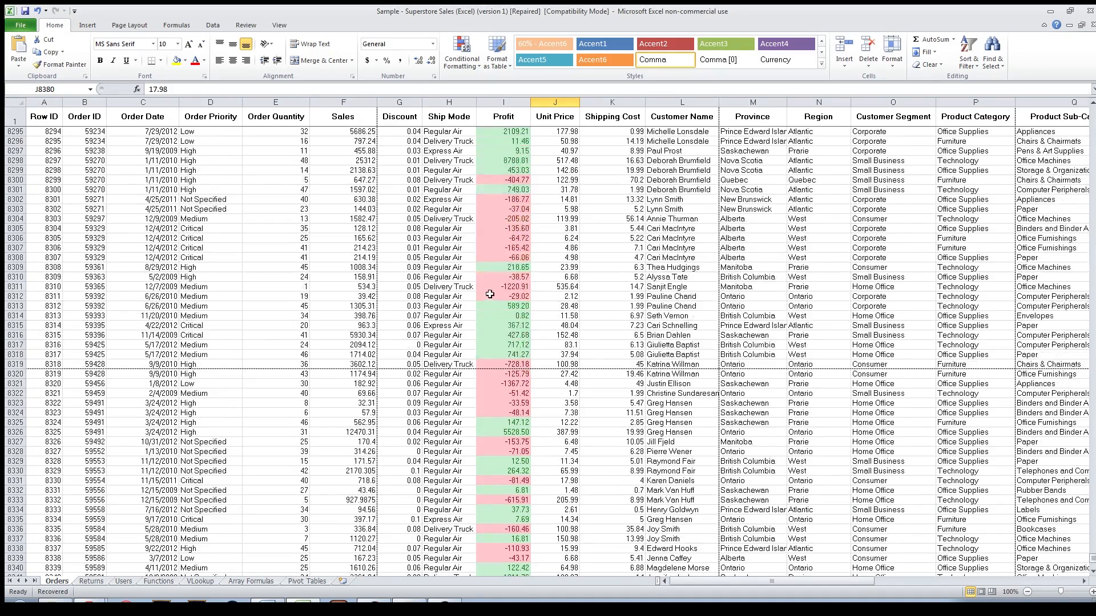
pyautogui.scroll(12, 490, 294)
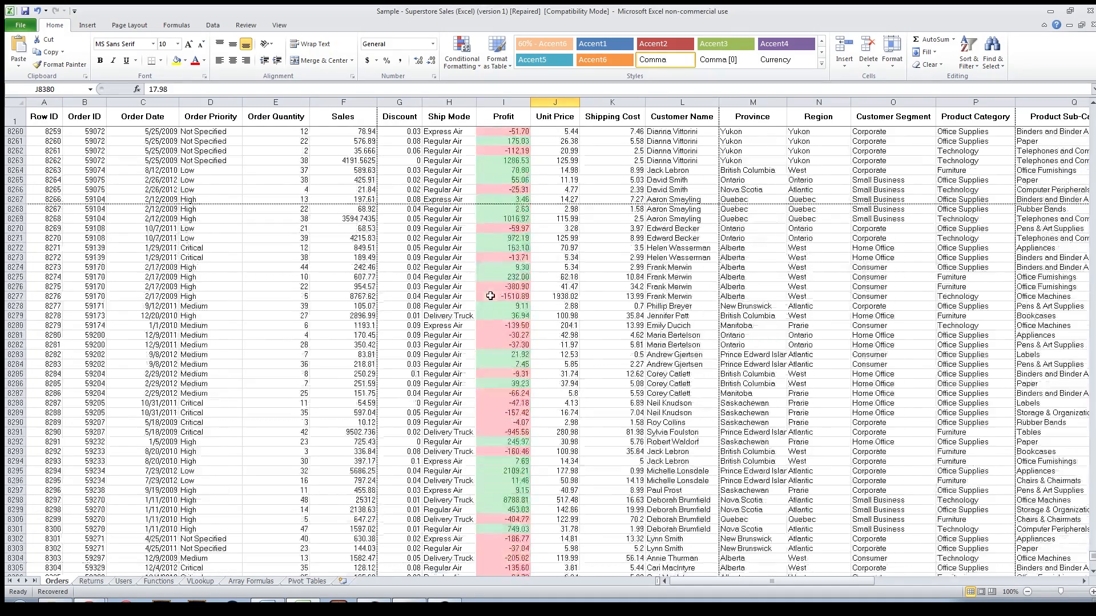
pyautogui.scroll(5, 492, 293)
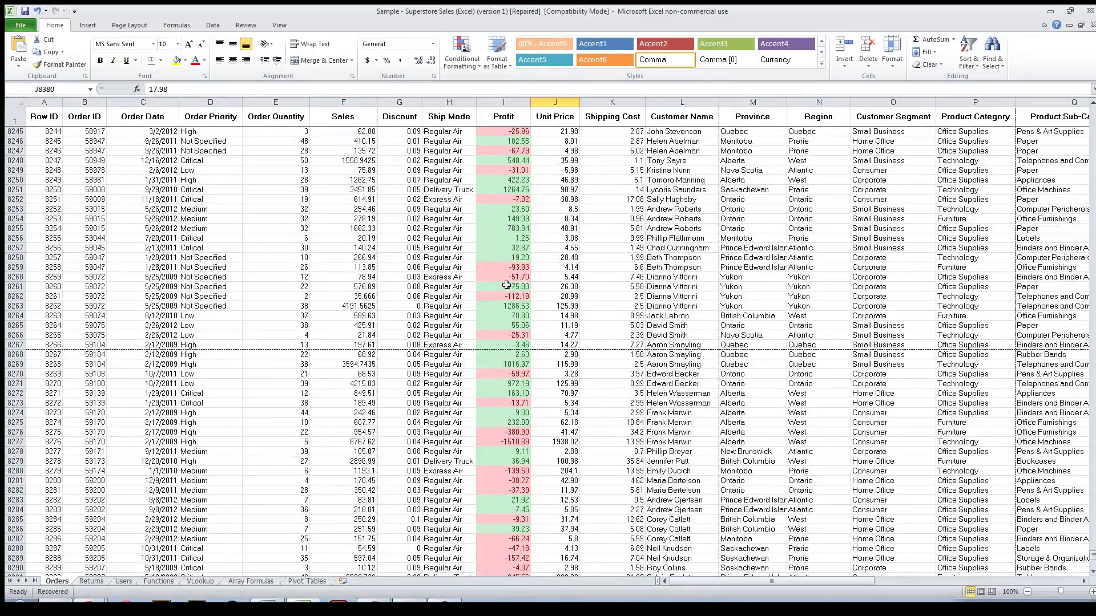
pyautogui.moveTo(1091, 552); pyautogui.dragTo(1091, 115)
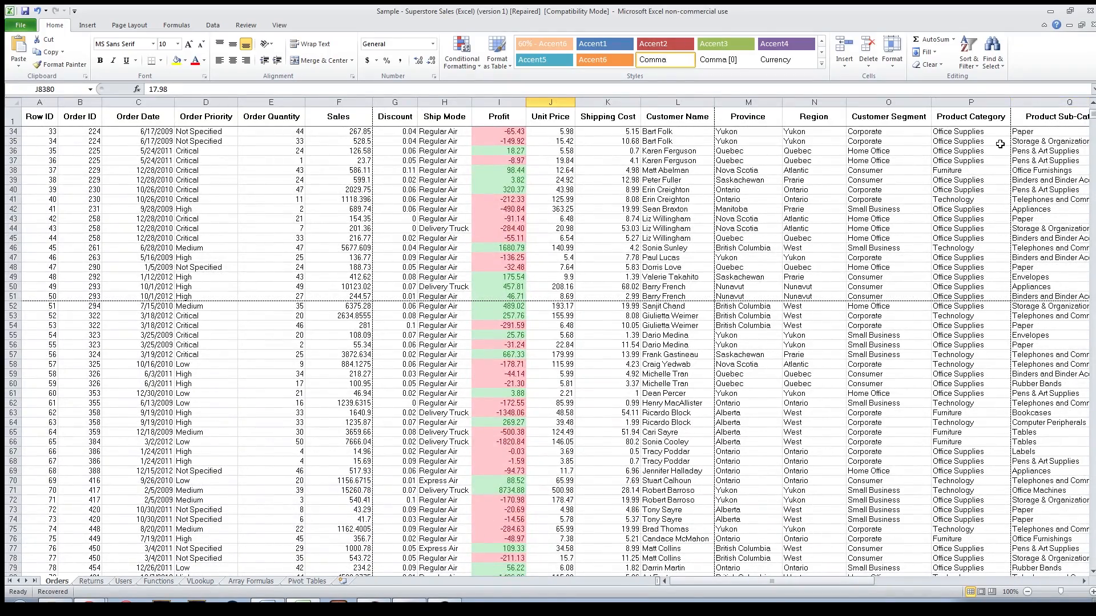
pyautogui.scroll(11, 705, 334)
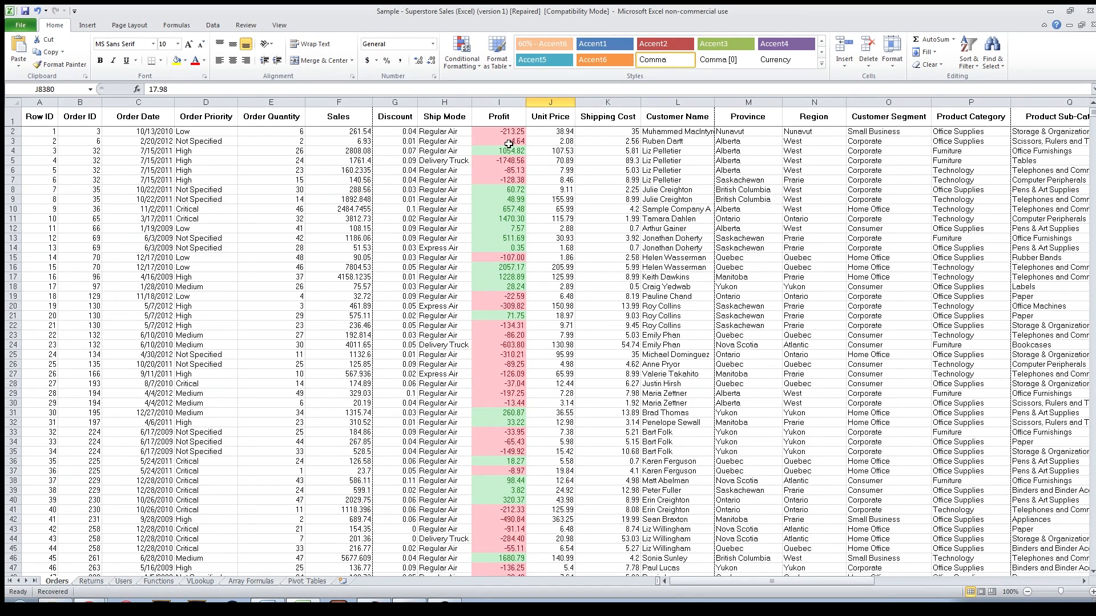
pyautogui.click(461, 53)
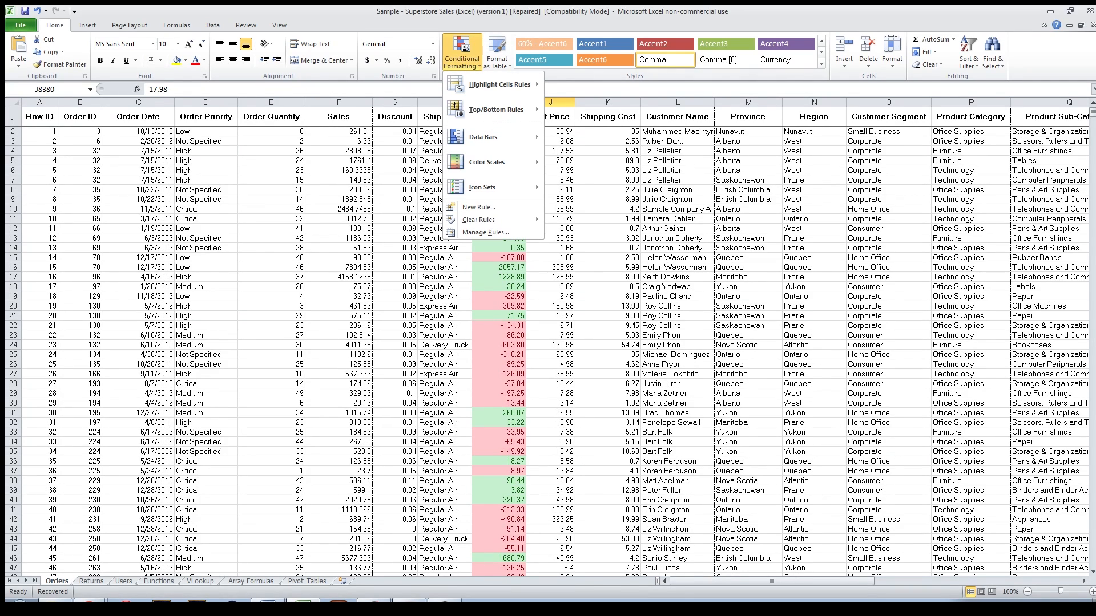
pyautogui.moveTo(496, 84)
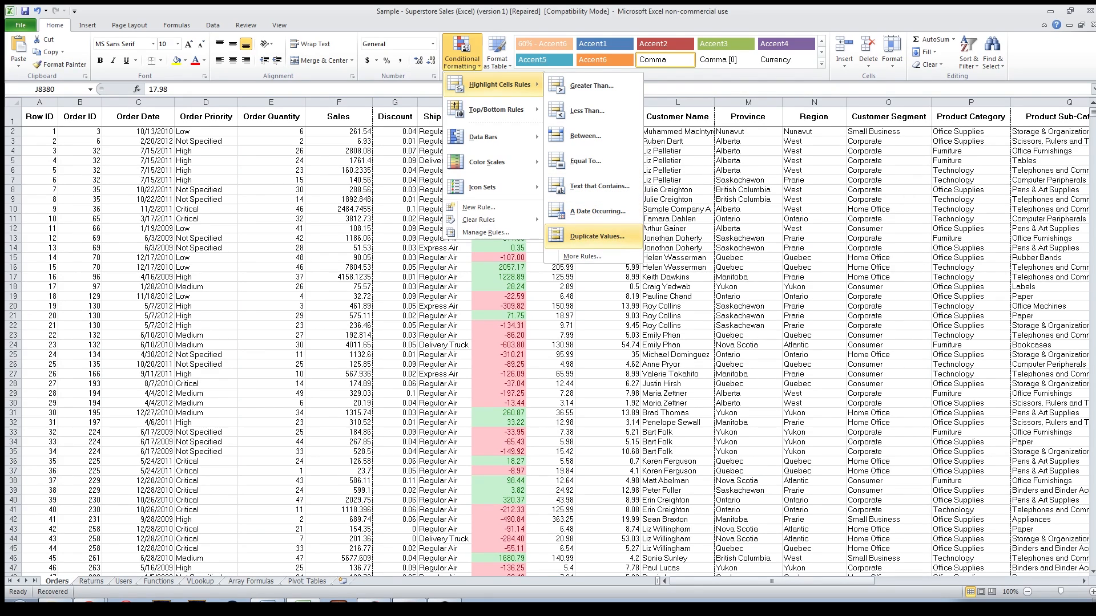
pyautogui.moveTo(496, 109)
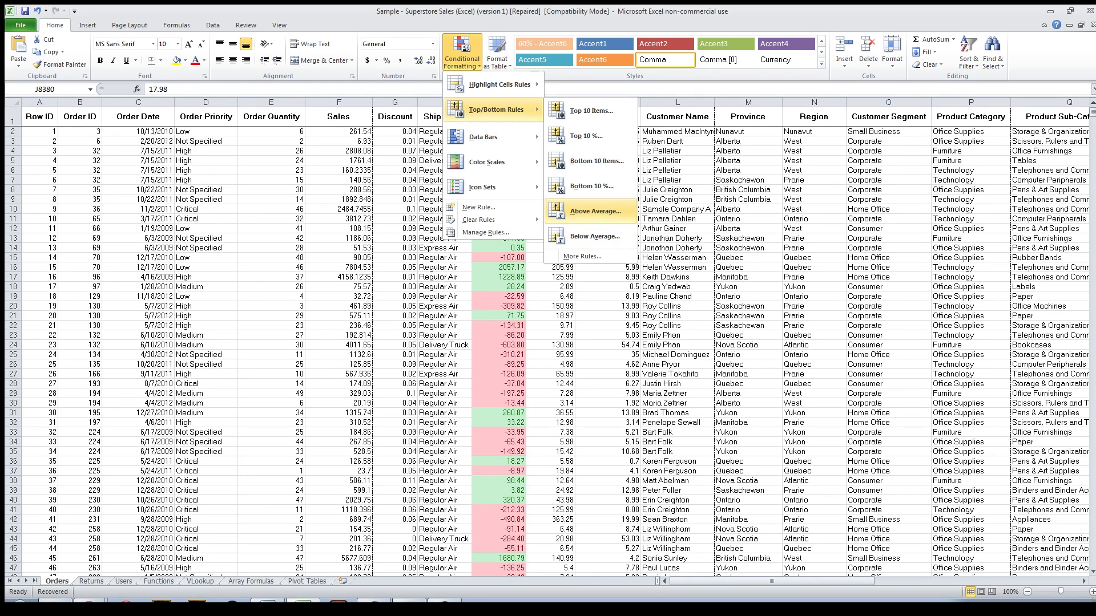
pyautogui.click(528, 300)
# Step: Format all above-average Profit values from I2 downward with Yellow Fill with Dark Yellow Text
pyautogui.click(502, 132)
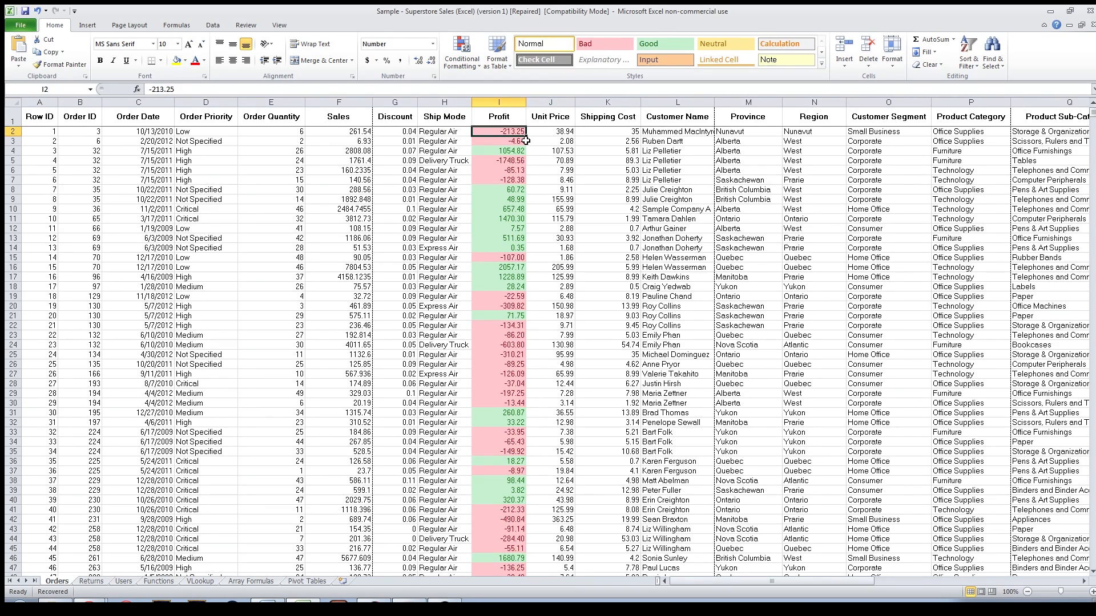
pyautogui.hotkey('ctrl', 'shift', 'Down')
pyautogui.click(462, 51)
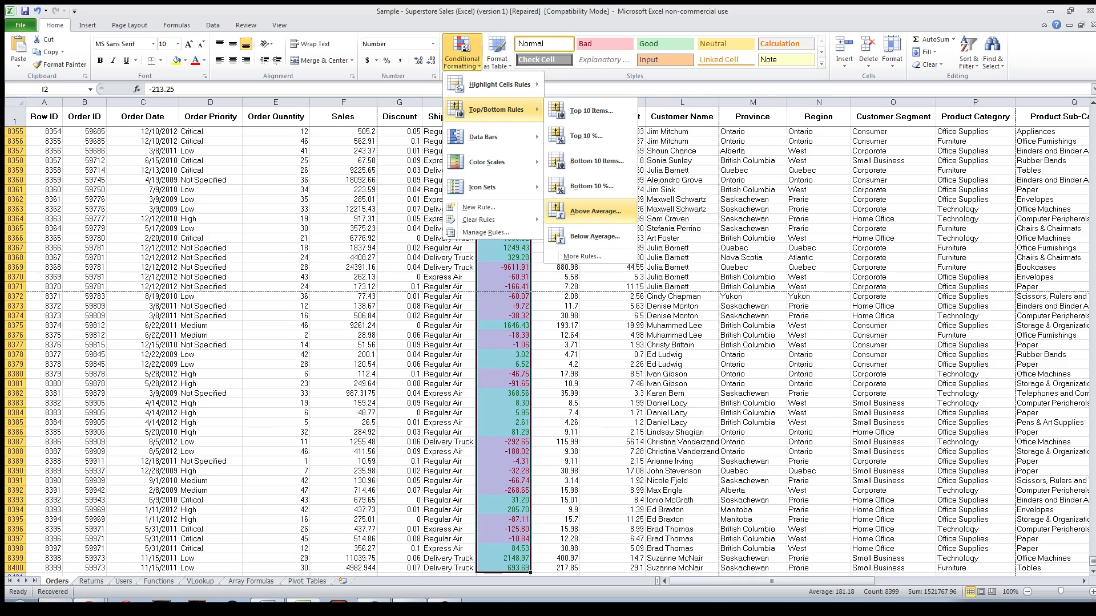
pyautogui.click(594, 211)
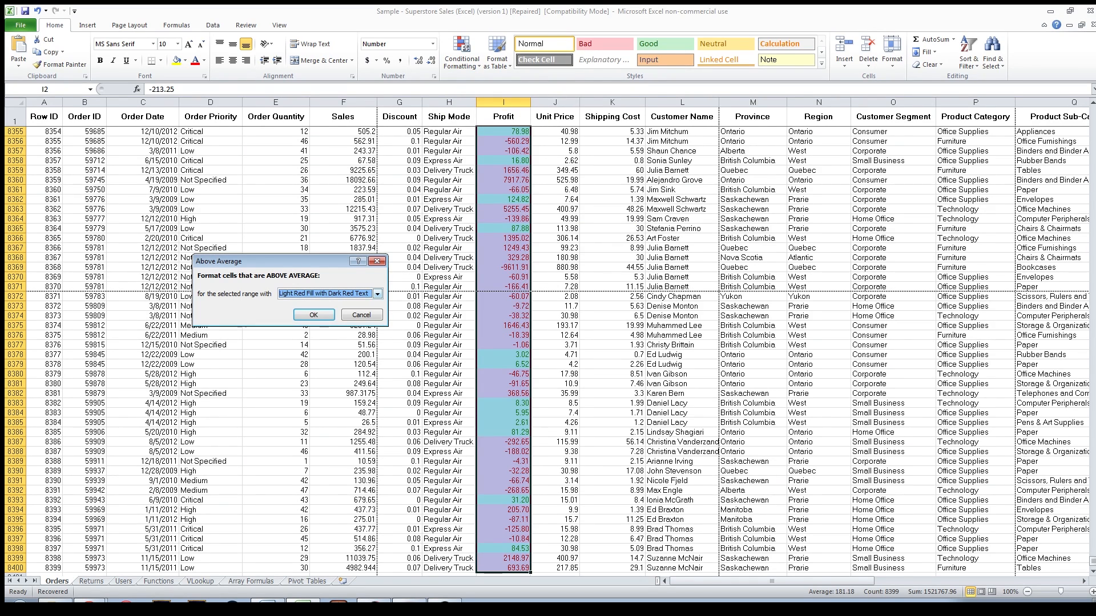
pyautogui.click(377, 294)
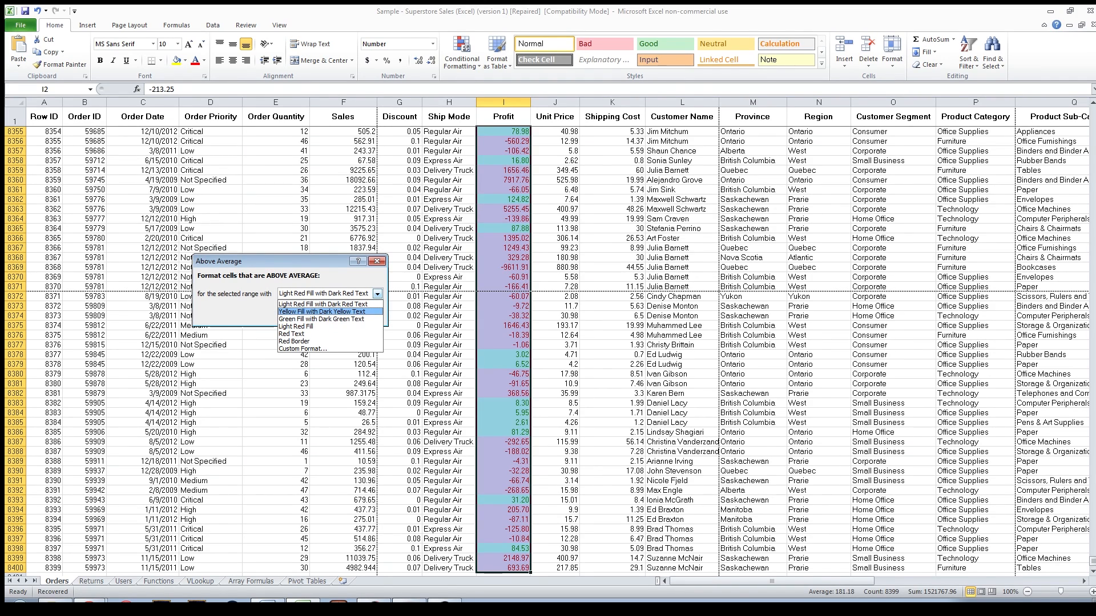
pyautogui.press('Return')
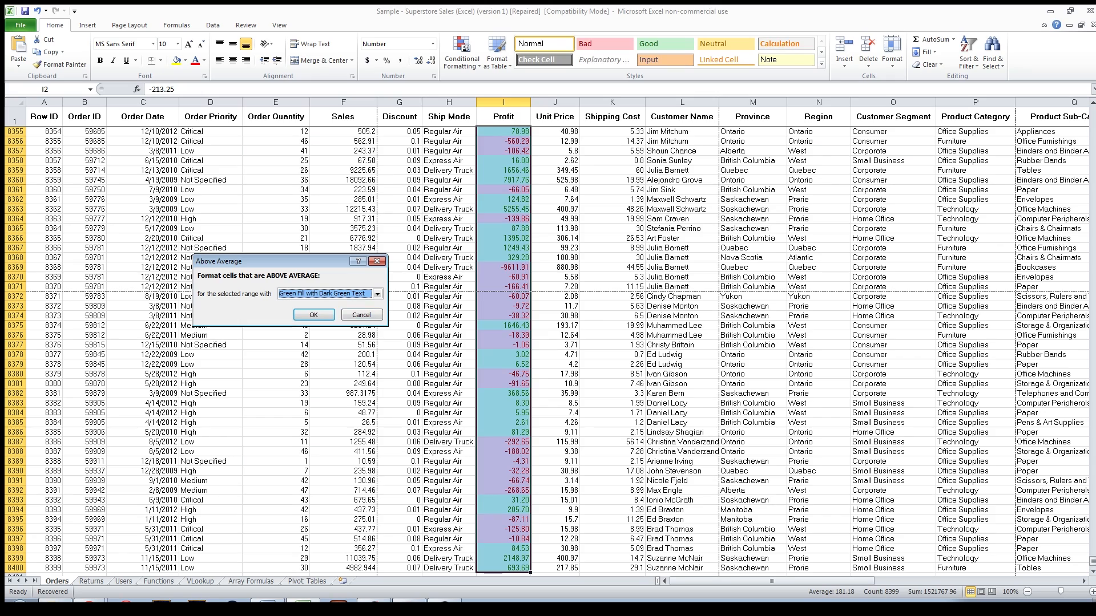
pyautogui.click(377, 294)
pyautogui.press('Return')
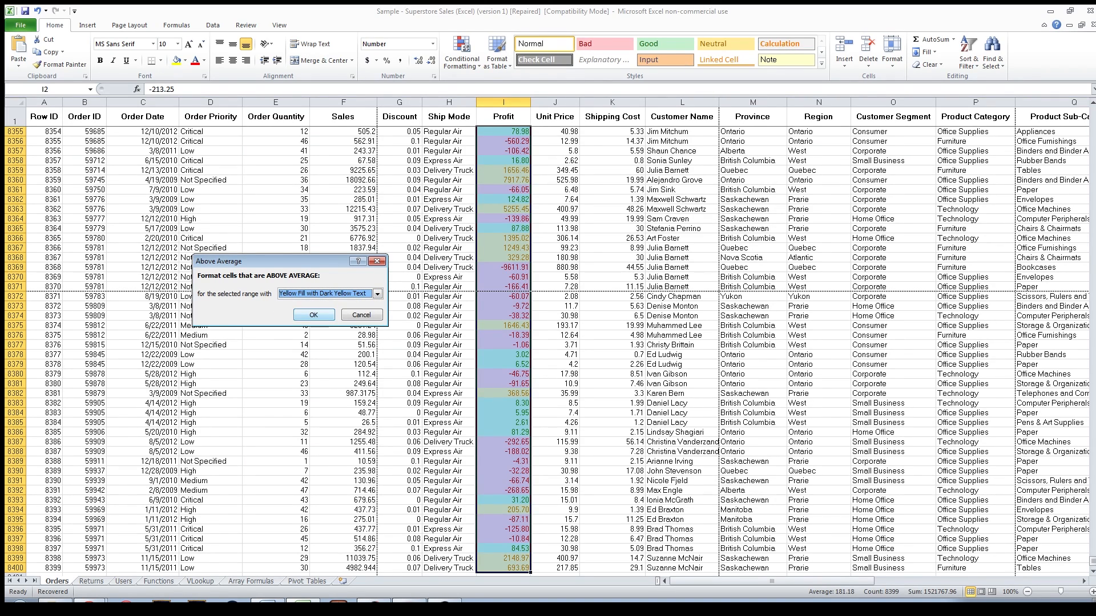
pyautogui.click(318, 314)
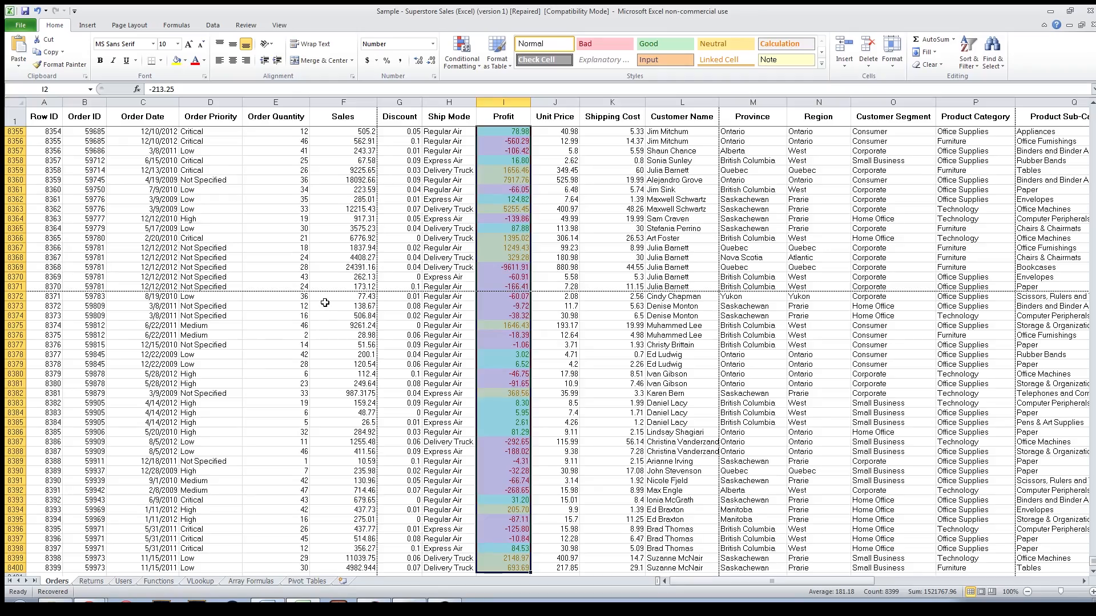
# Step: Examine the yellow, green and red highlighting along the Profit column from the last rows back up to the first row
pyautogui.click(566, 325)
pyautogui.scroll(7, 550, 325)
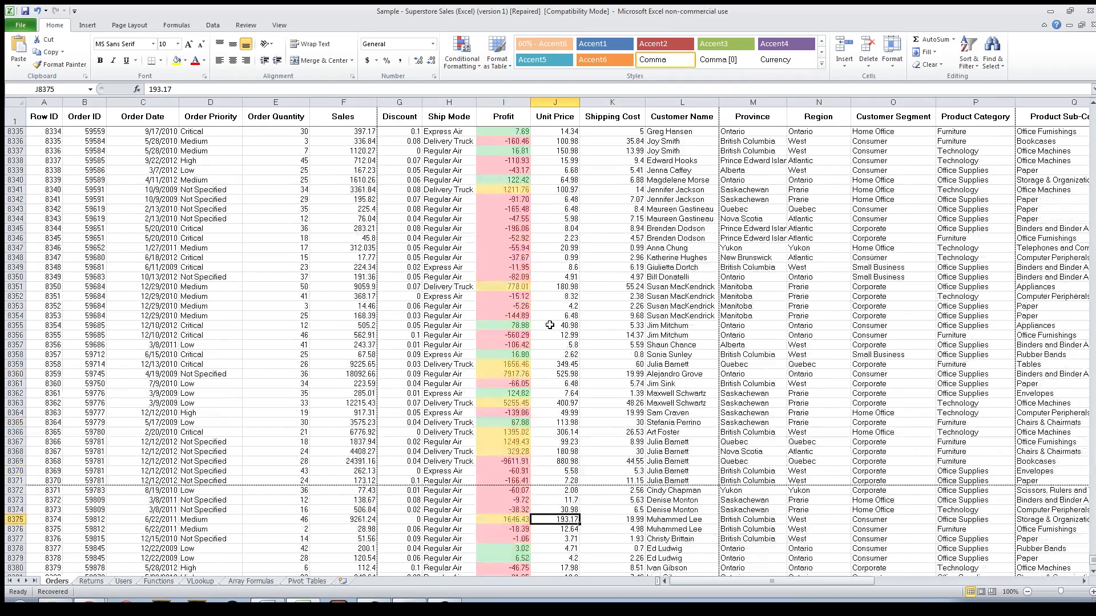
pyautogui.scroll(18, 550, 325)
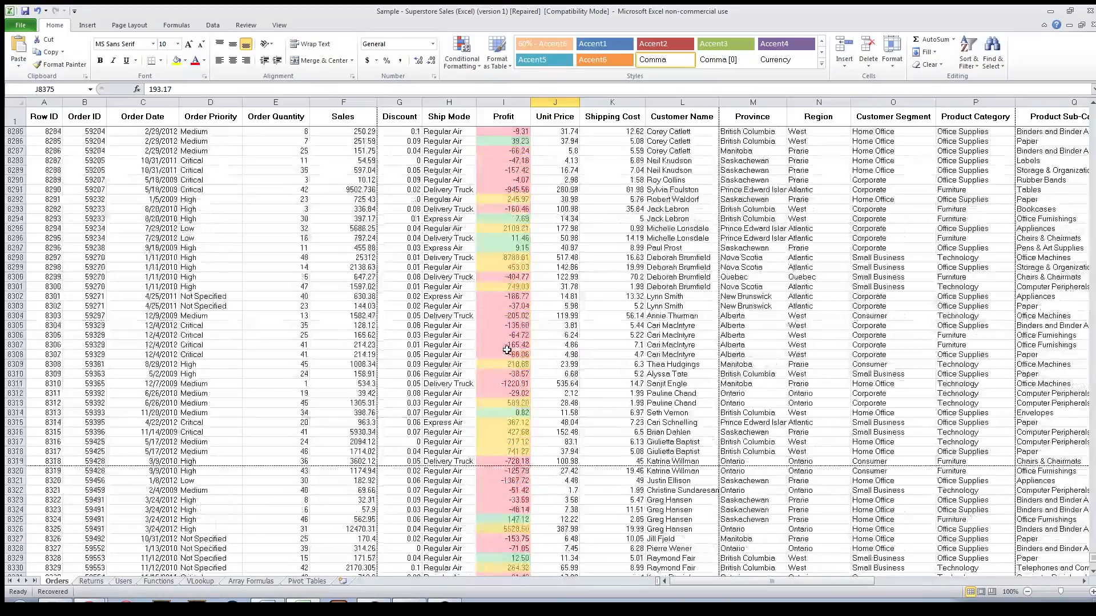
pyautogui.scroll(5, 507, 350)
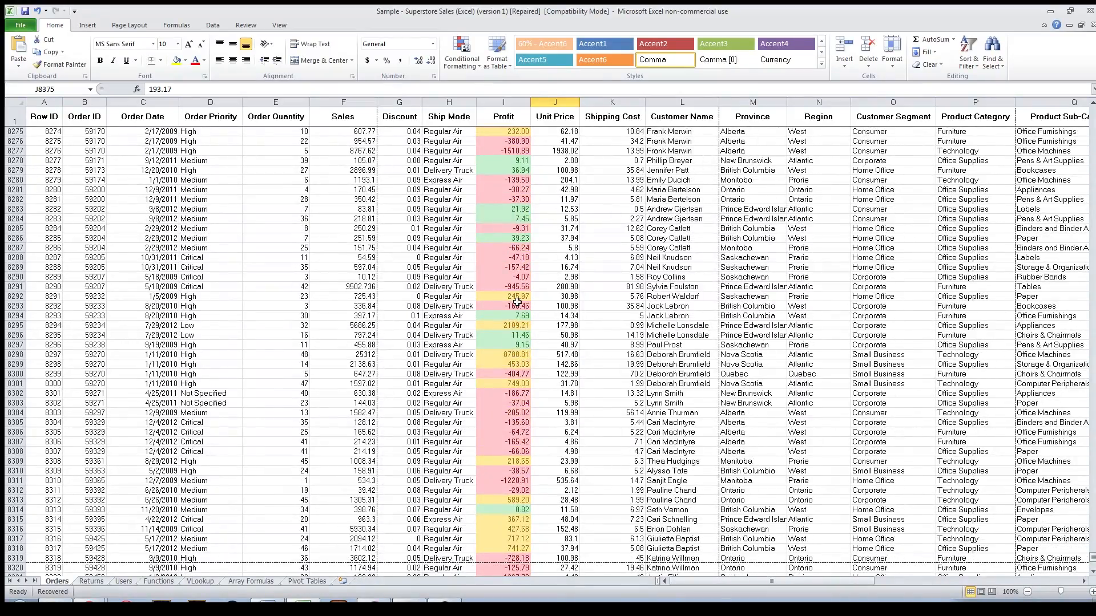
pyautogui.scroll(20, 517, 303)
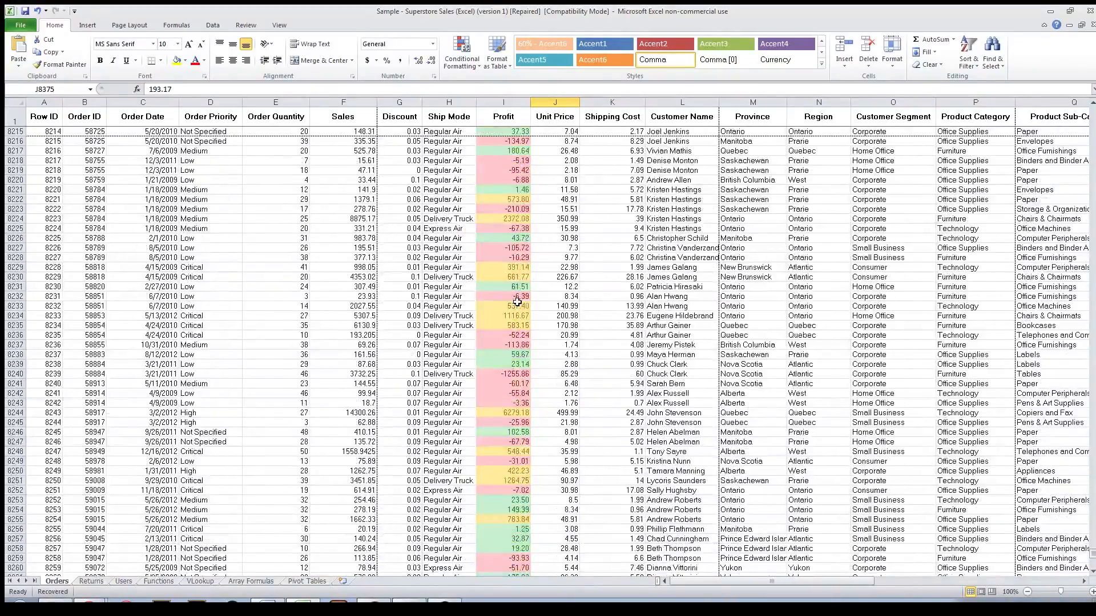
pyautogui.scroll(2, 517, 303)
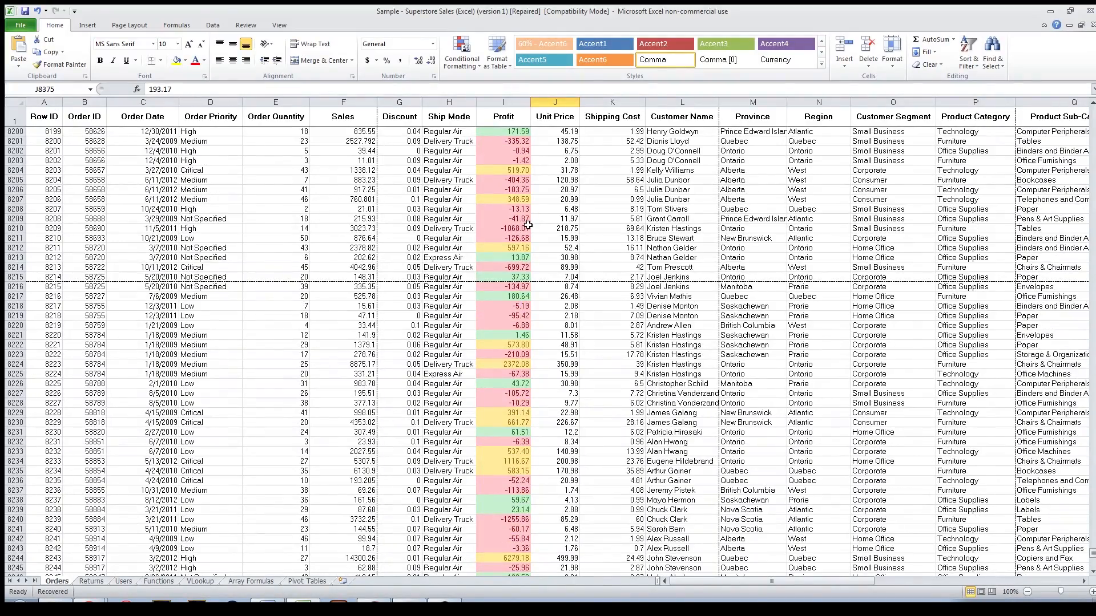
pyautogui.scroll(5, 525, 236)
pyautogui.scroll(5, 527, 226)
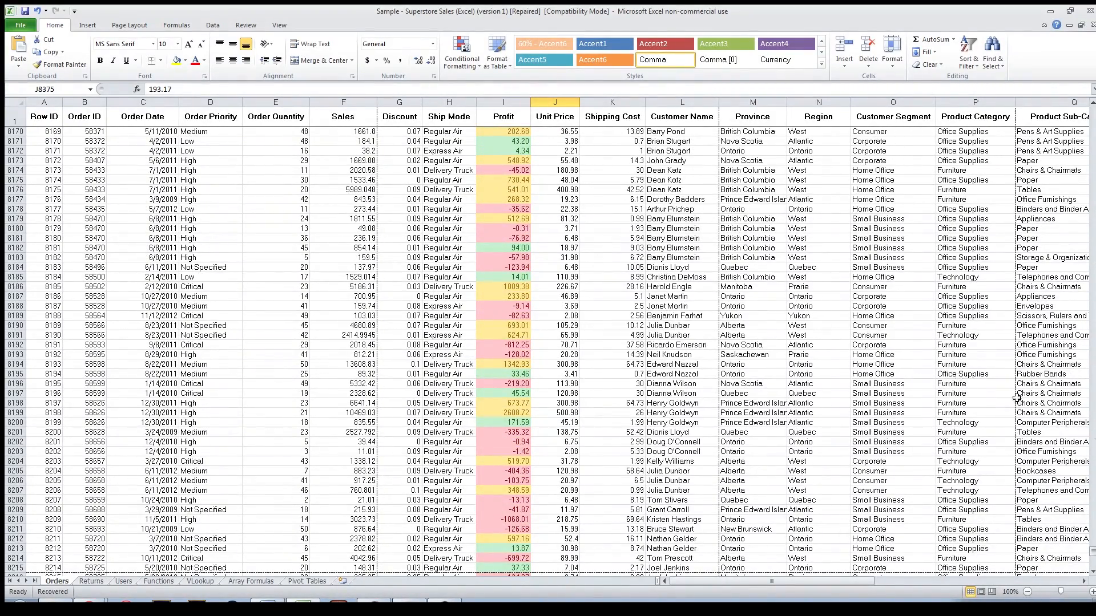
pyautogui.moveTo(1087, 555); pyautogui.dragTo(1086, 131)
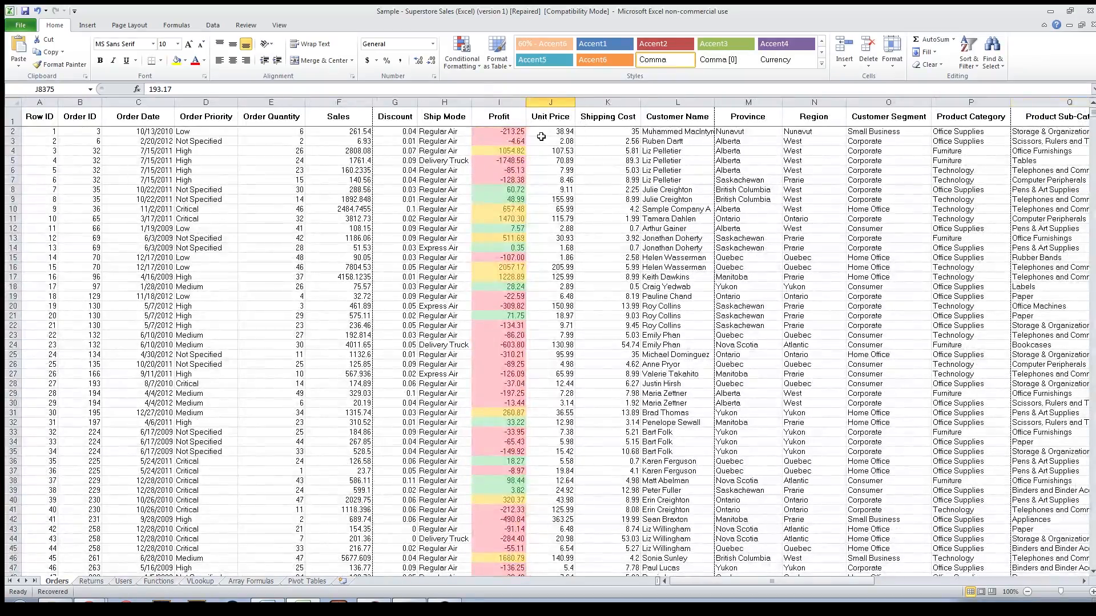
# Step: Clear the conditional formatting rules from the last Profit cells, I8355 to I8400, and deselect them
pyautogui.click(512, 131)
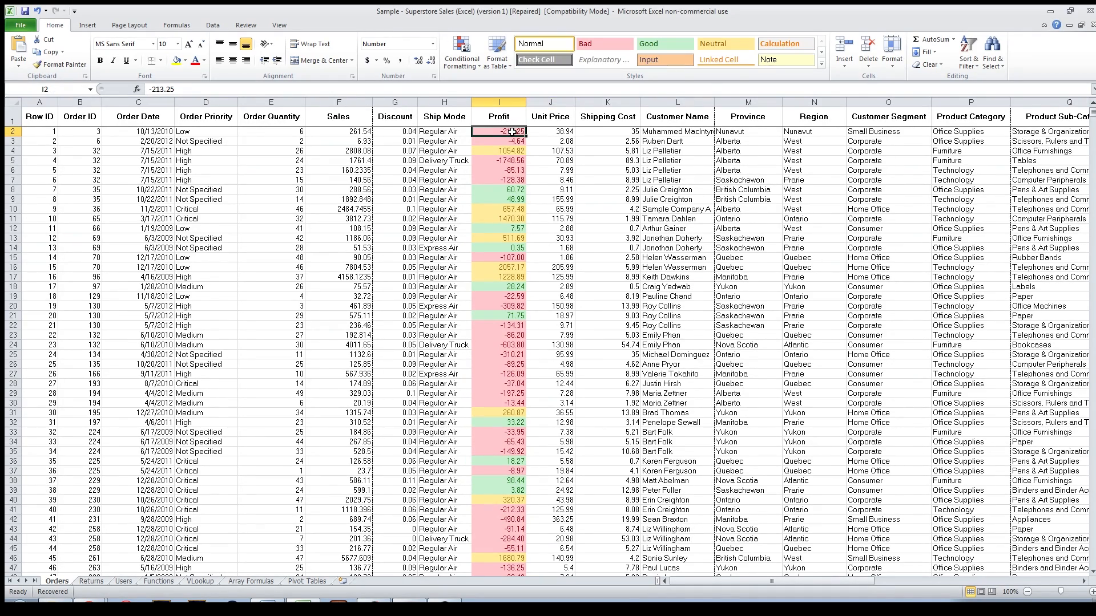
pyautogui.hotkey('ctrl', 'shift', 'End')
pyautogui.moveTo(1011, 582); pyautogui.dragTo(921, 582)
pyautogui.click(371, 190)
pyautogui.click(287, 131)
pyautogui.moveTo(886, 578); pyautogui.dragTo(841, 590)
pyautogui.hotkey('ctrl', 'shift', 'Down')
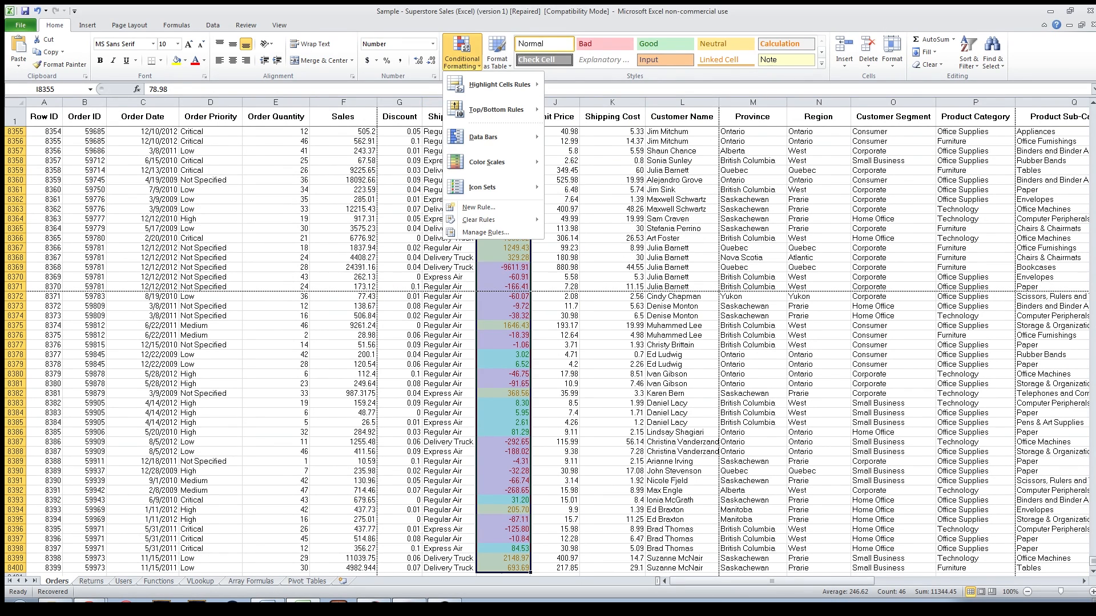
pyautogui.moveTo(478, 219)
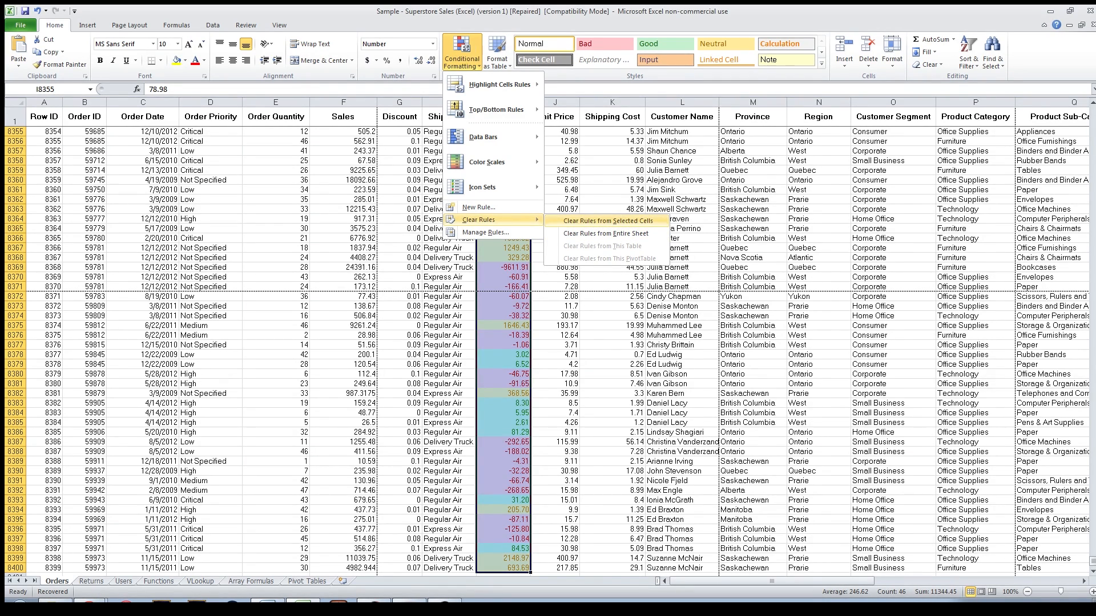
pyautogui.click(607, 221)
pyautogui.click(545, 236)
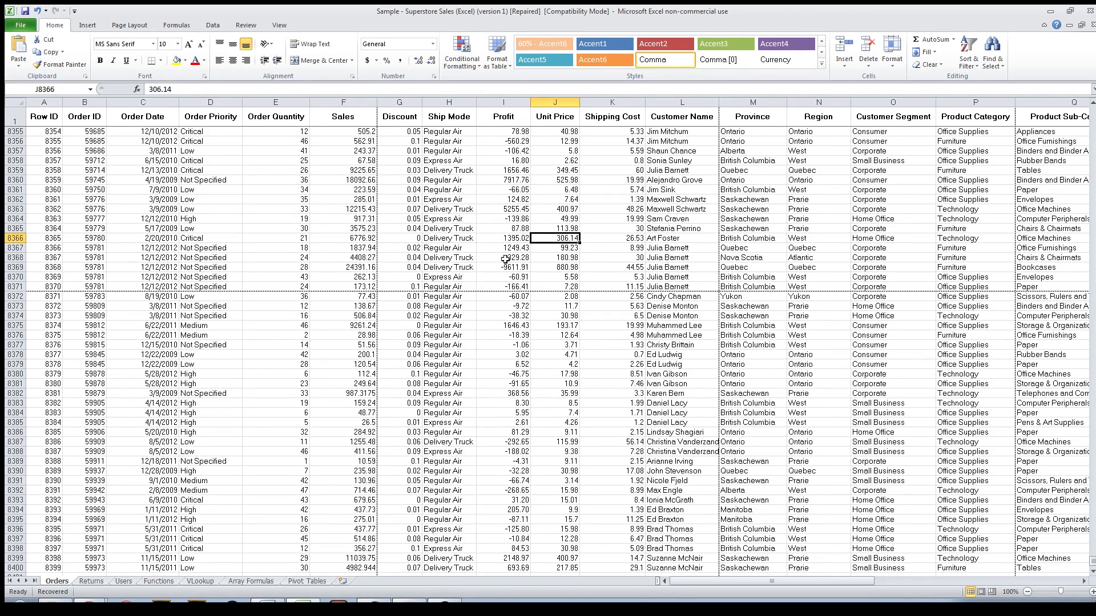
# Step: Examine the conditional formatting options for clearing rules, top/bottom rules, data bars, color scales and icon sets without applying any
pyautogui.click(467, 69)
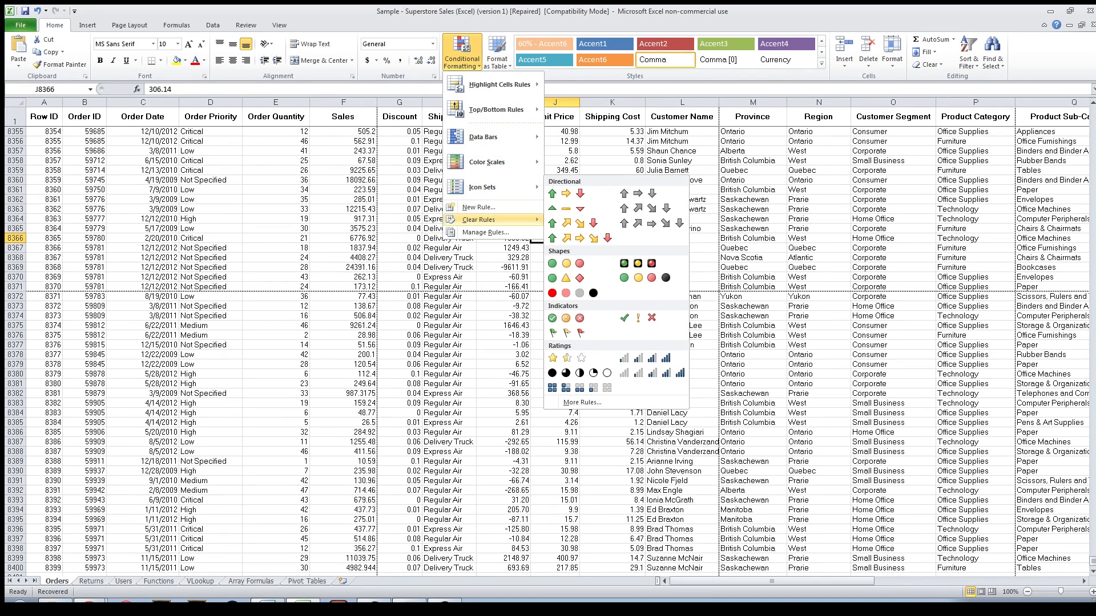
pyautogui.moveTo(478, 220)
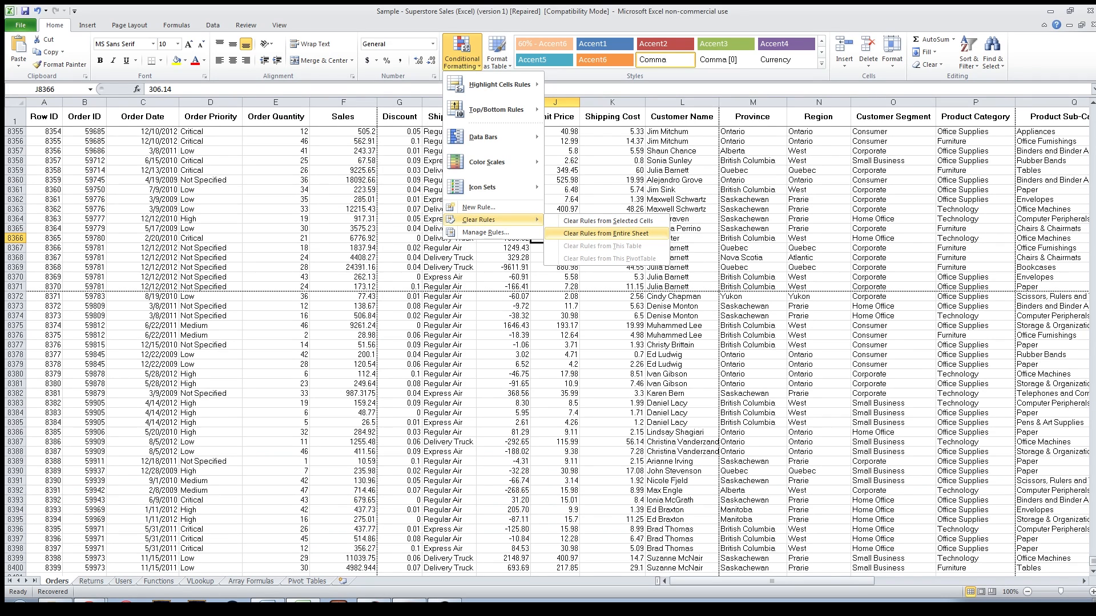
pyautogui.click(478, 296)
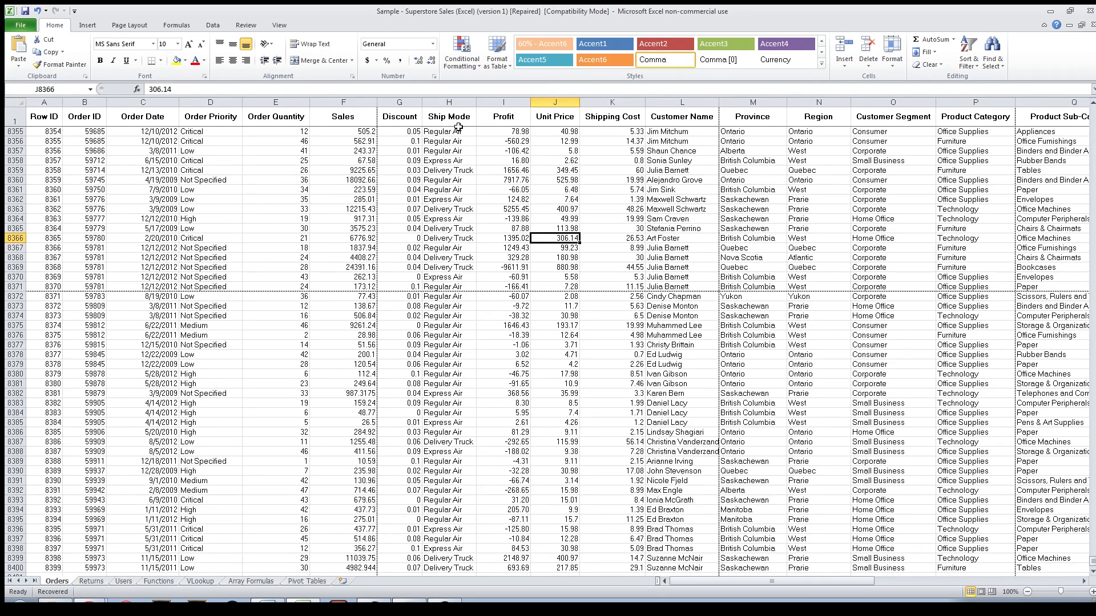
pyautogui.click(462, 51)
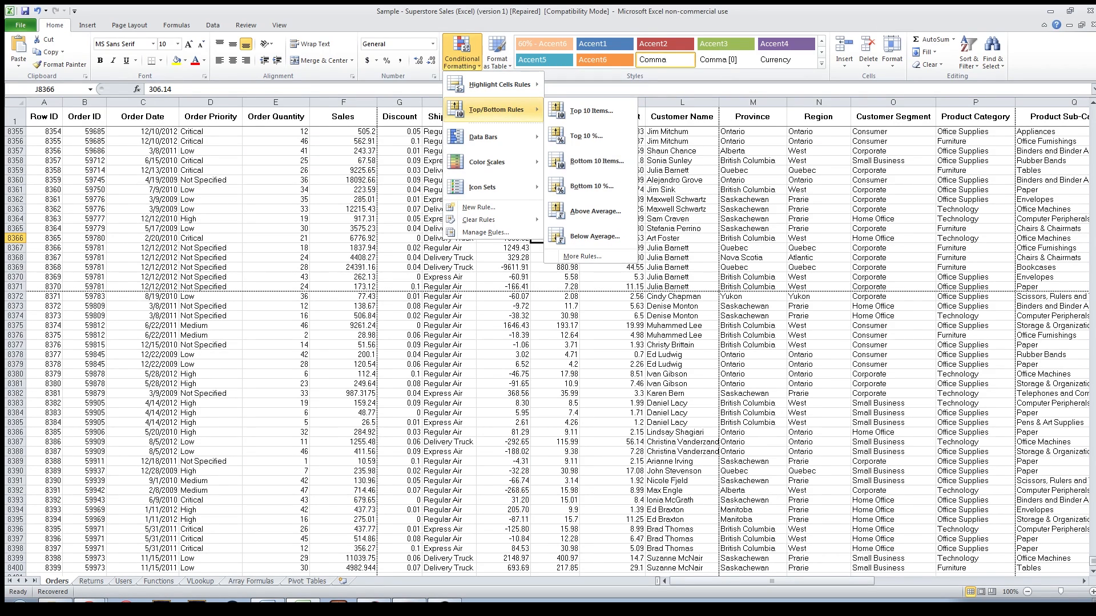
pyautogui.moveTo(483, 137)
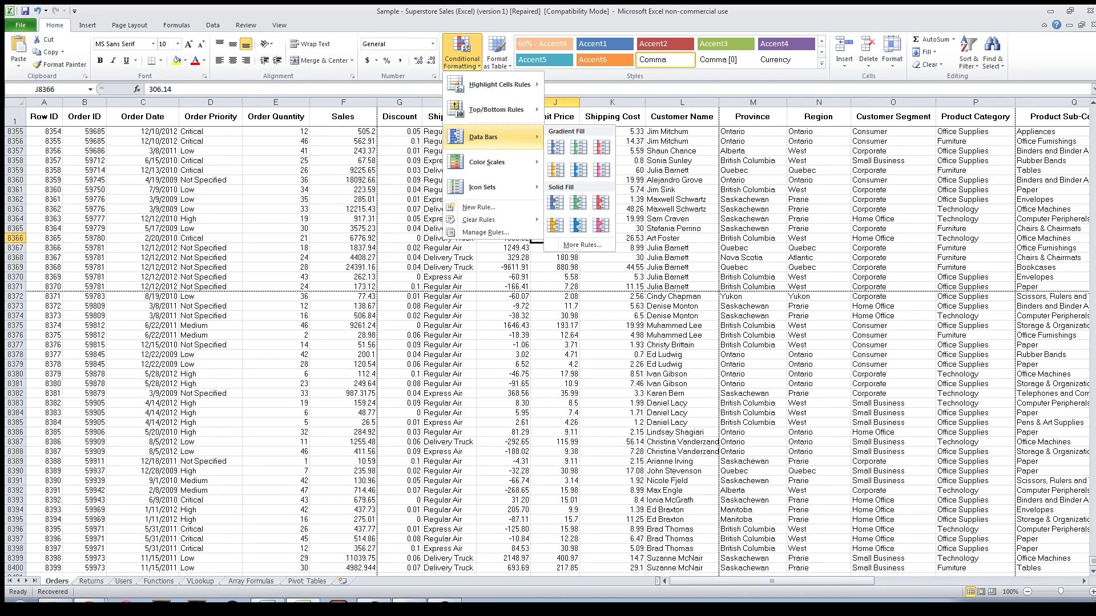
pyautogui.moveTo(485, 162)
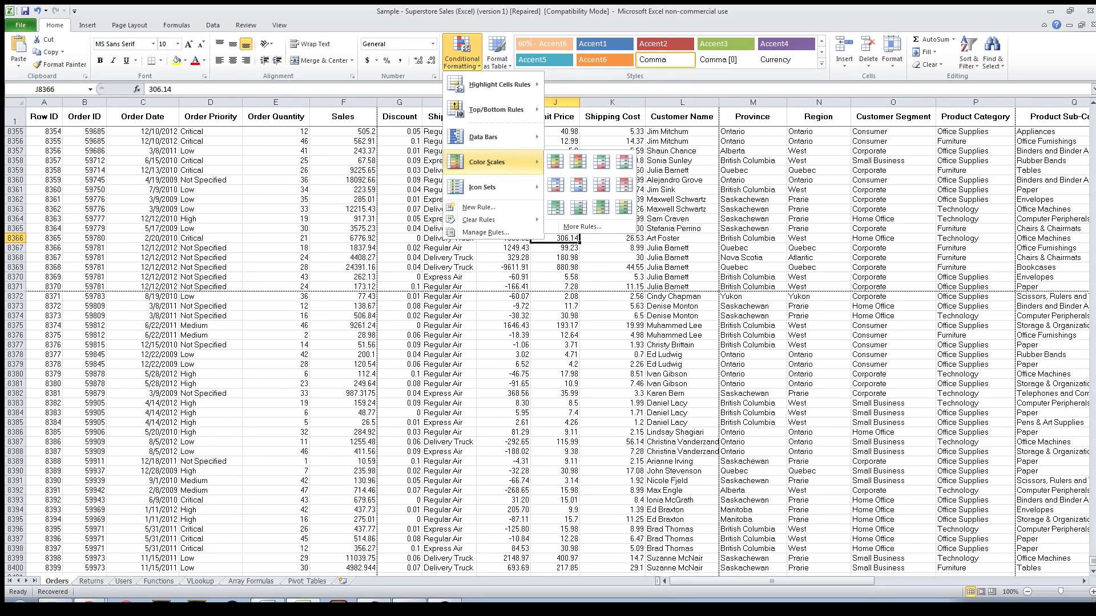
pyautogui.moveTo(485, 188)
pyautogui.click(554, 287)
# Step: Apply the Green - Yellow - Red Color Scale to the Profit values in I8355 to I8400
pyautogui.click(522, 131)
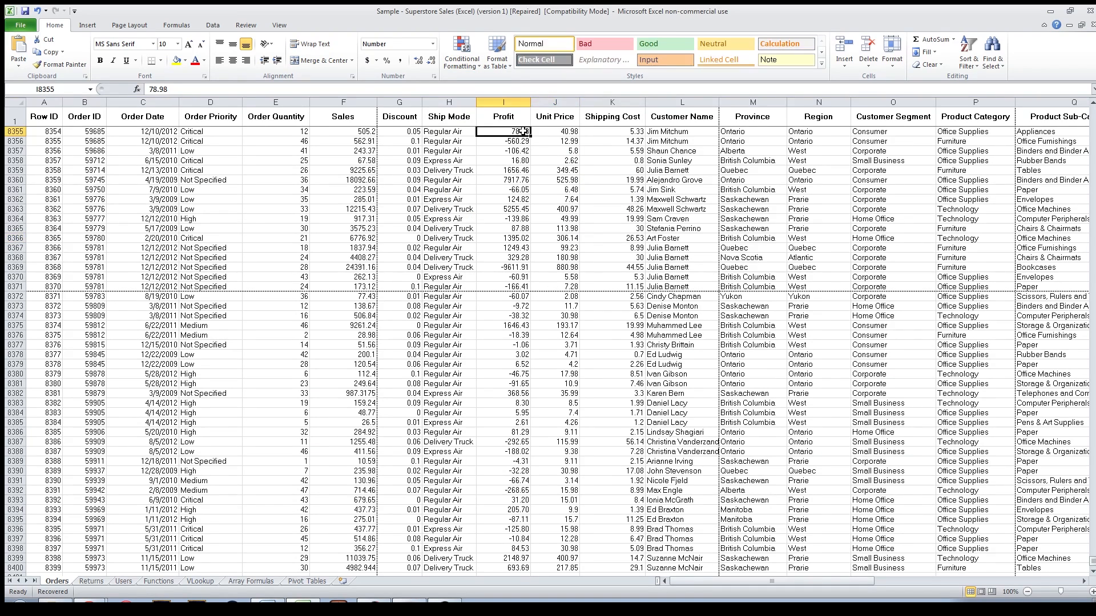
pyautogui.hotkey('ctrl', 'shift', 'Down')
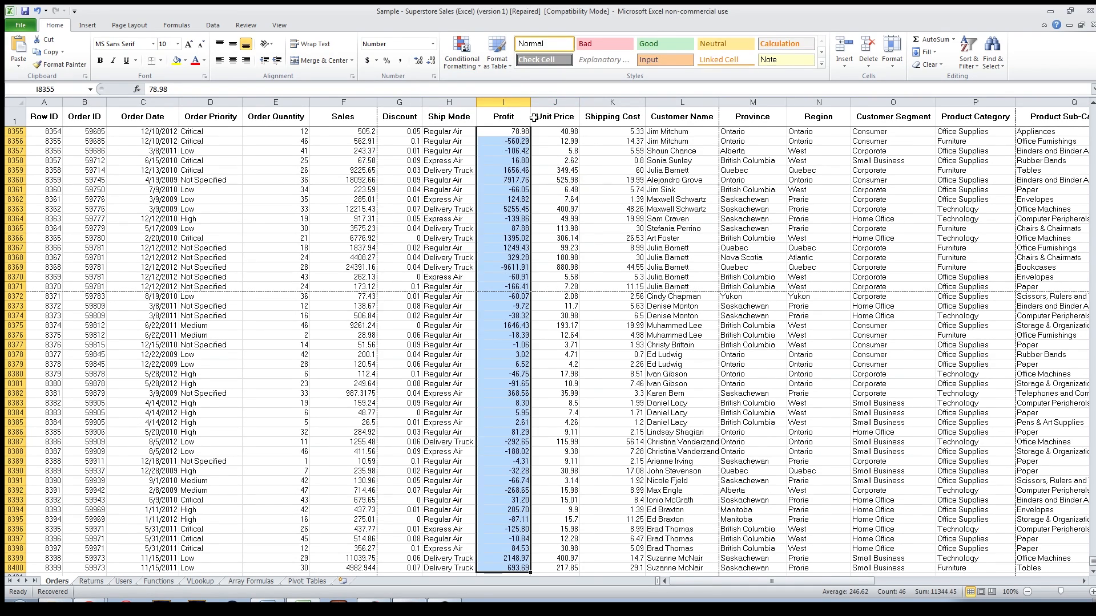
pyautogui.click(462, 58)
pyautogui.moveTo(485, 162)
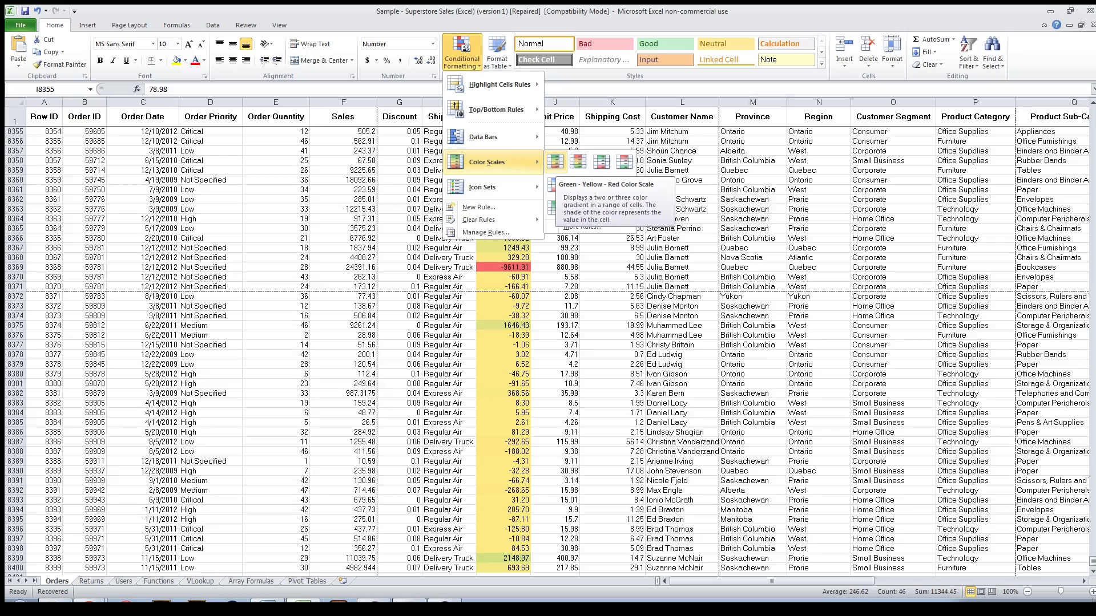
pyautogui.click(555, 162)
# Step: Compare the color scale in the last Profit rows with the rule-based highlighting in the rows above them
pyautogui.click(502, 229)
pyautogui.scroll(13, 500, 246)
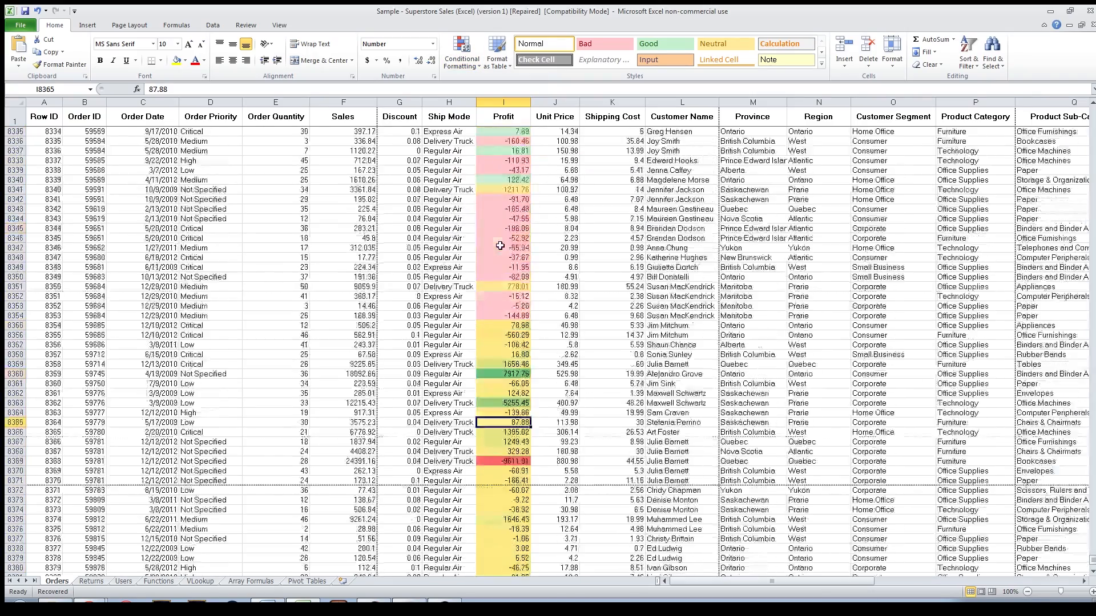
pyautogui.scroll(20, 500, 245)
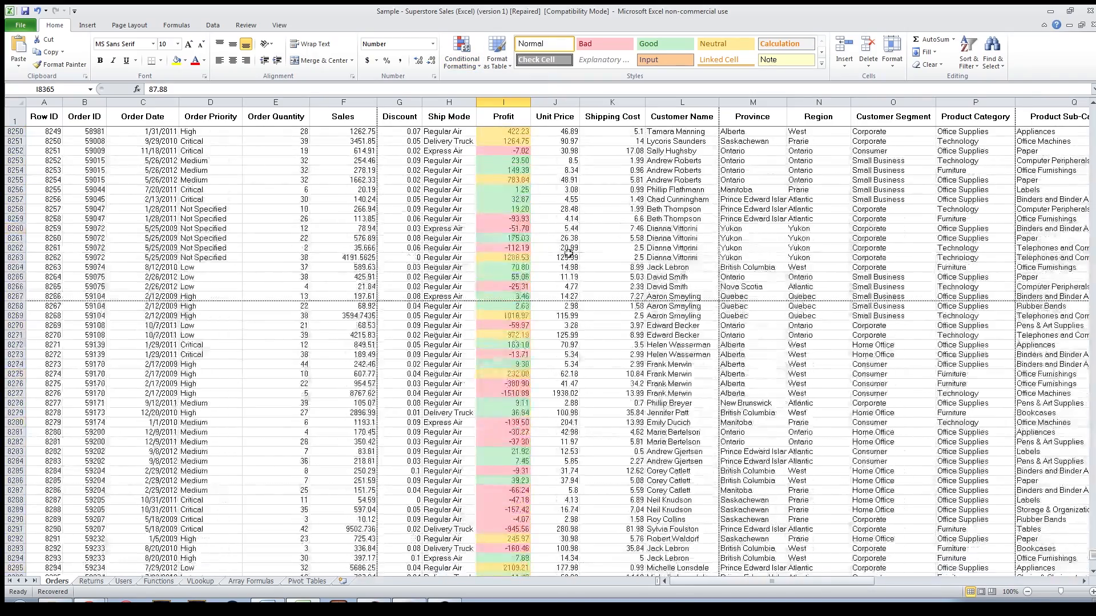
pyautogui.scroll(8, 612, 280)
pyautogui.scroll(20, 534, 341)
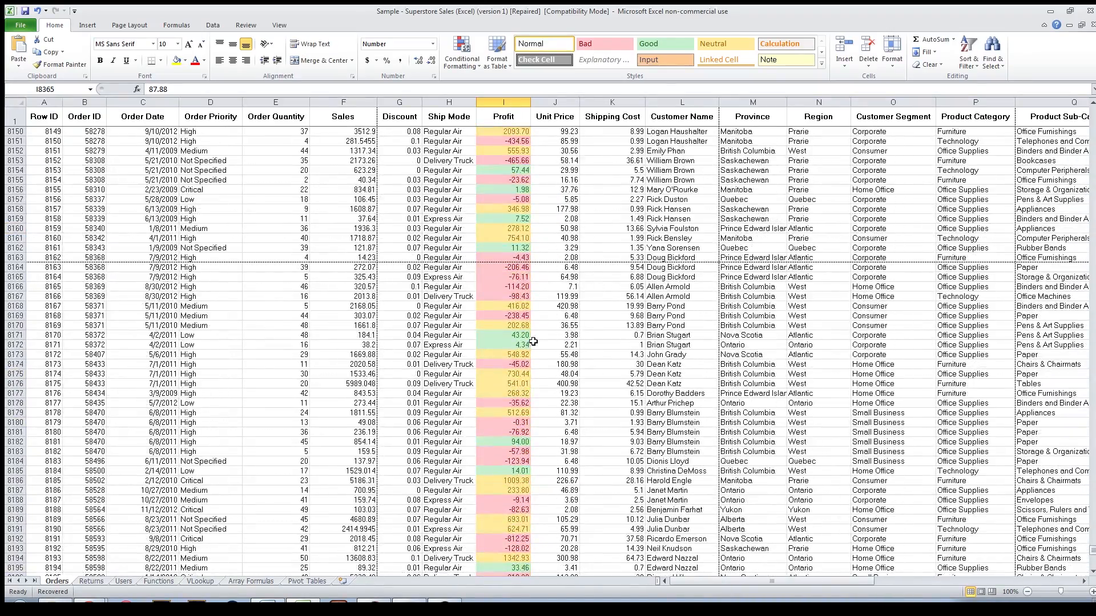
pyautogui.scroll(7, 533, 341)
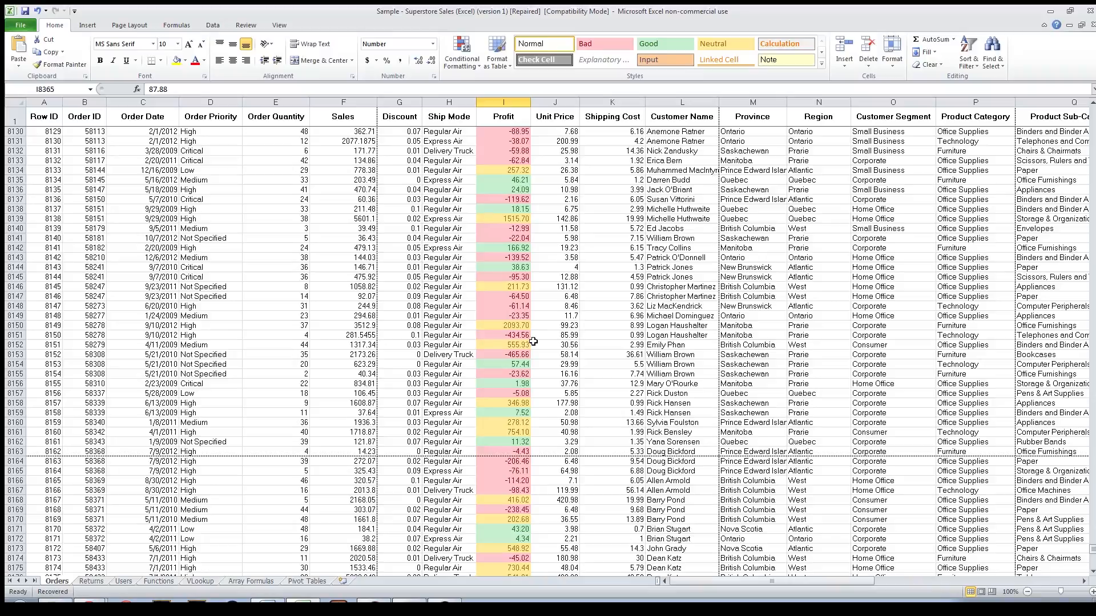
pyautogui.scroll(20, 533, 341)
pyautogui.scroll(20, 567, 341)
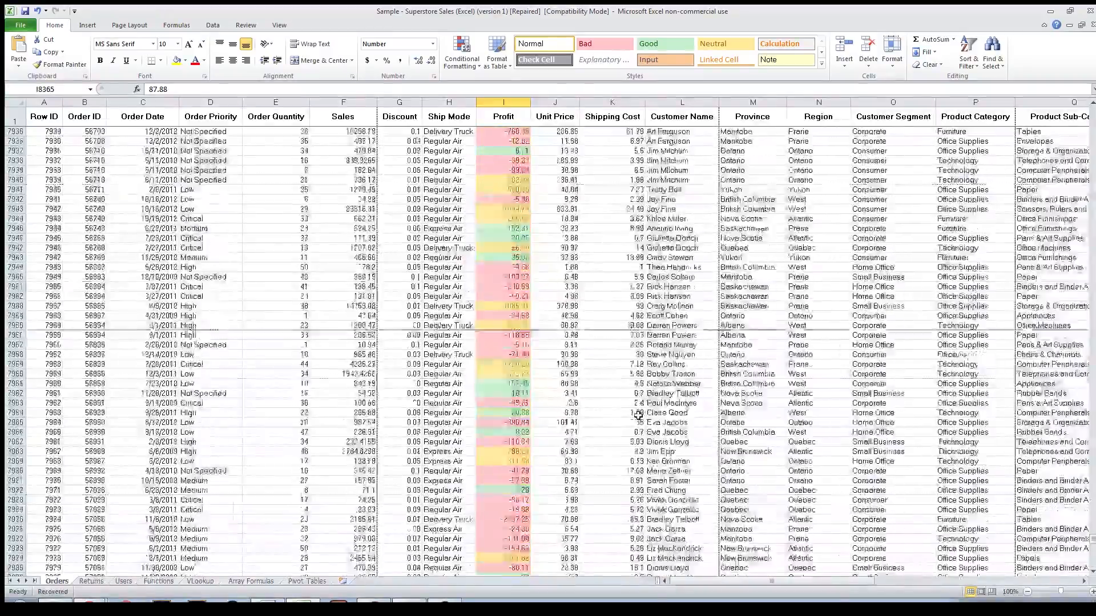
pyautogui.scroll(-15, 638, 415)
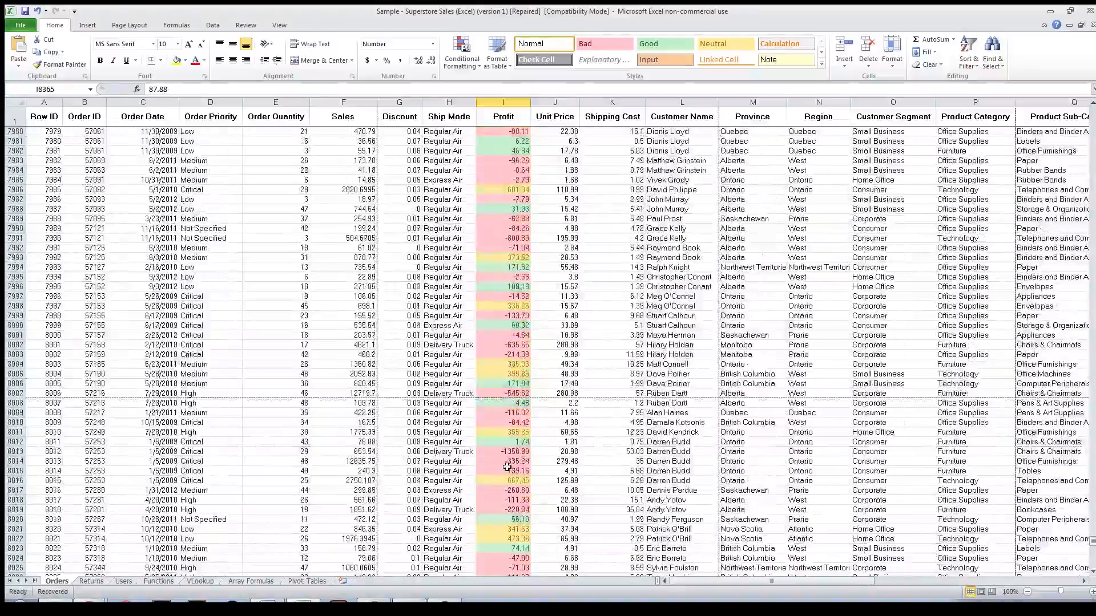
pyautogui.scroll(-20, 507, 467)
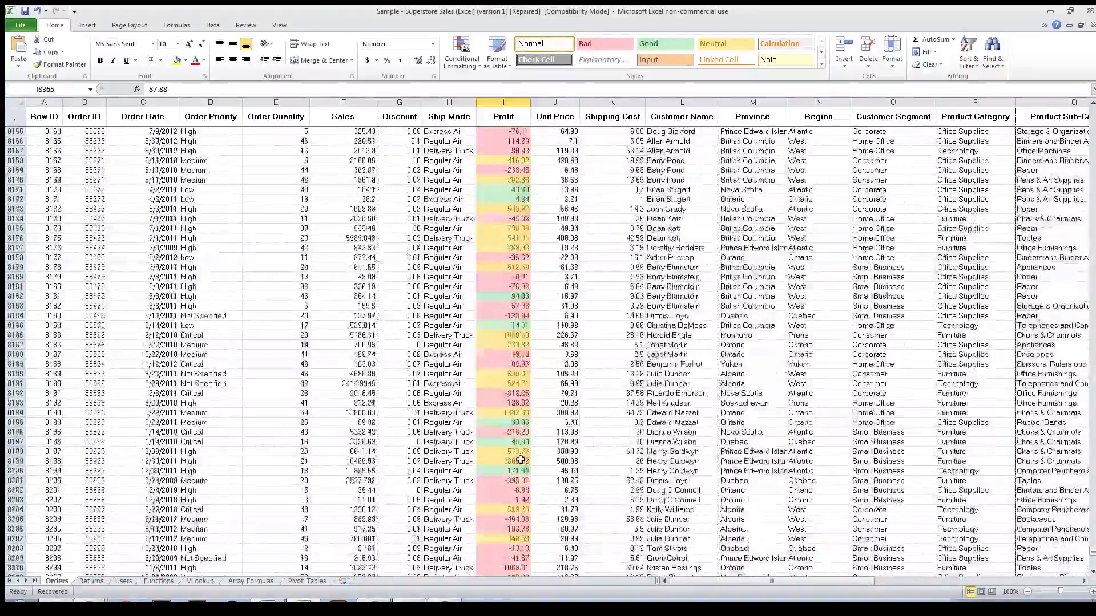
pyautogui.scroll(-20, 520, 460)
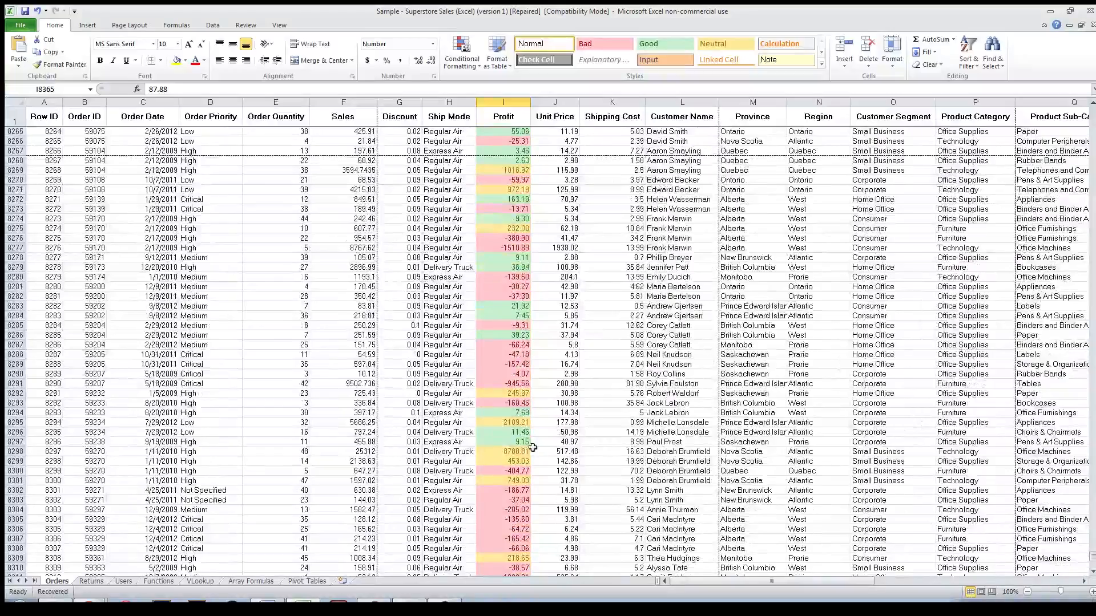
pyautogui.scroll(-20, 532, 447)
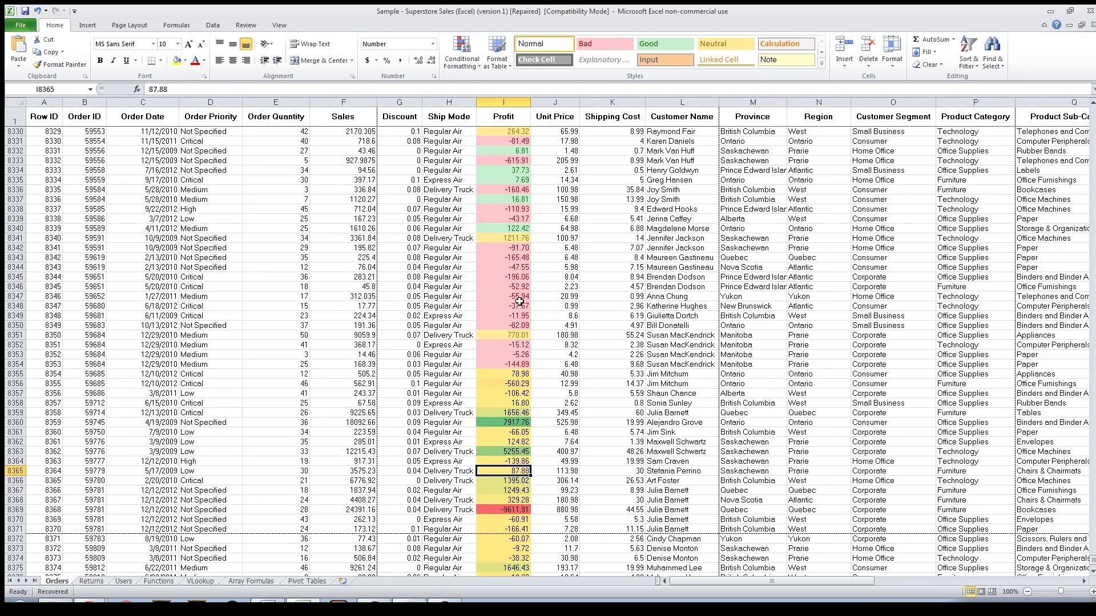
# Step: Clear all conditional formatting rules from the entire Orders sheet
pyautogui.click(473, 67)
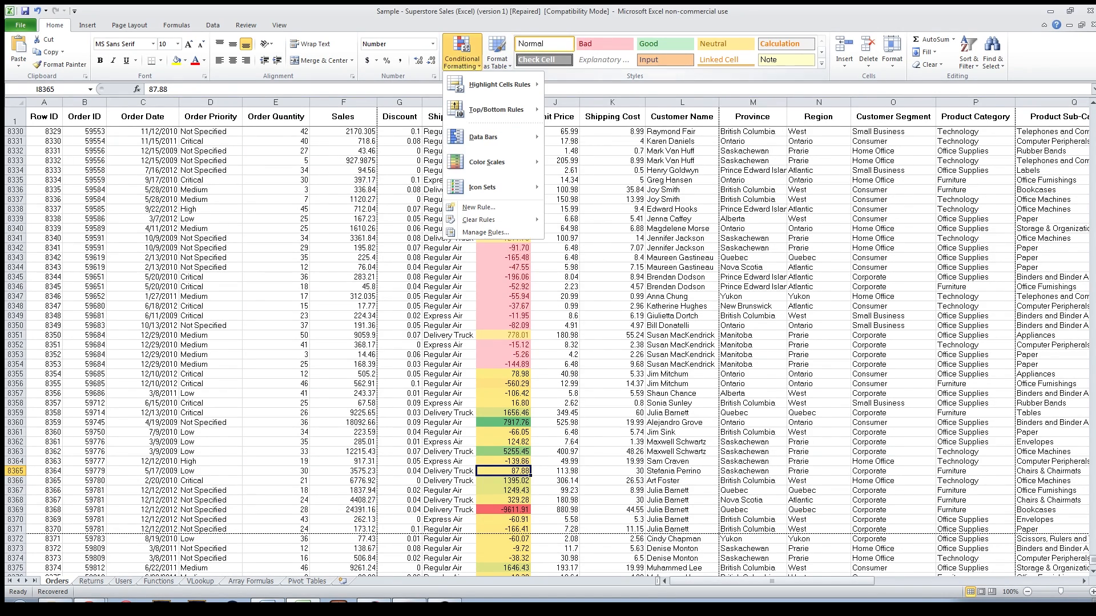
pyautogui.moveTo(479, 220)
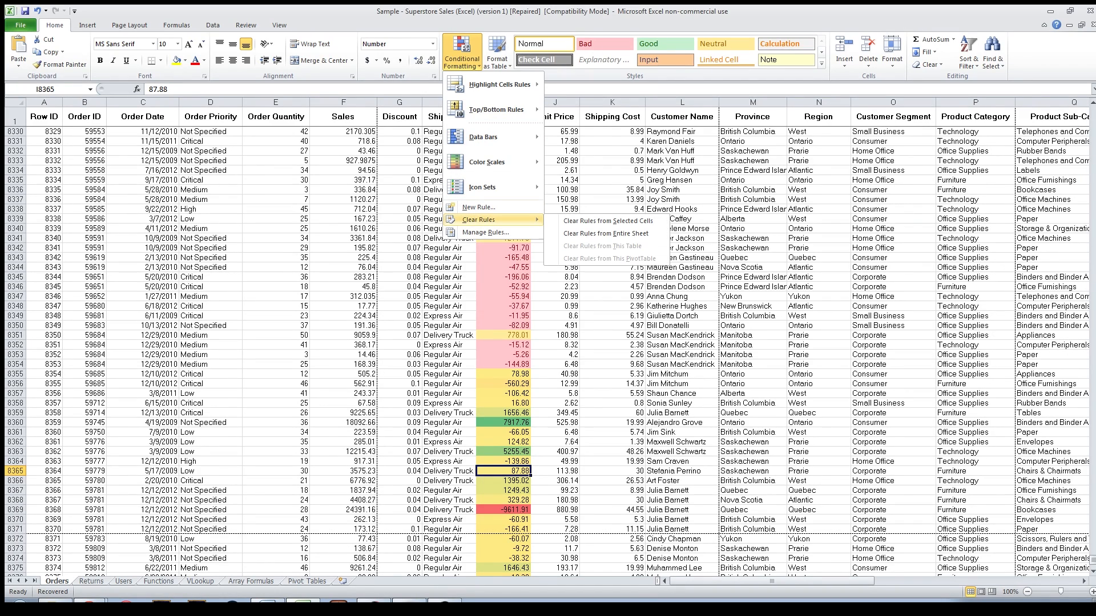
pyautogui.click(605, 233)
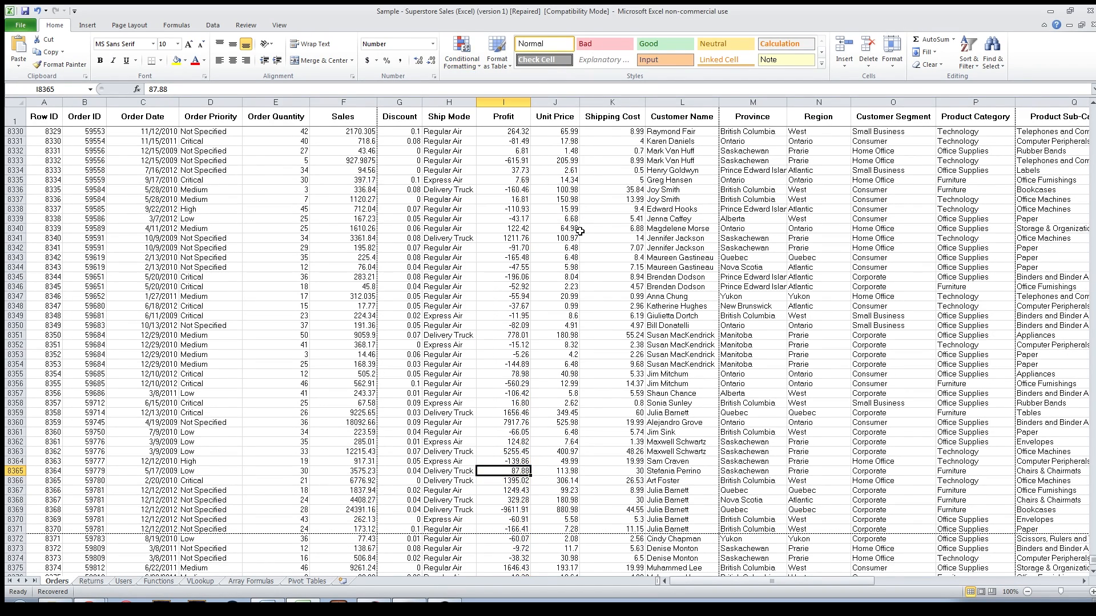